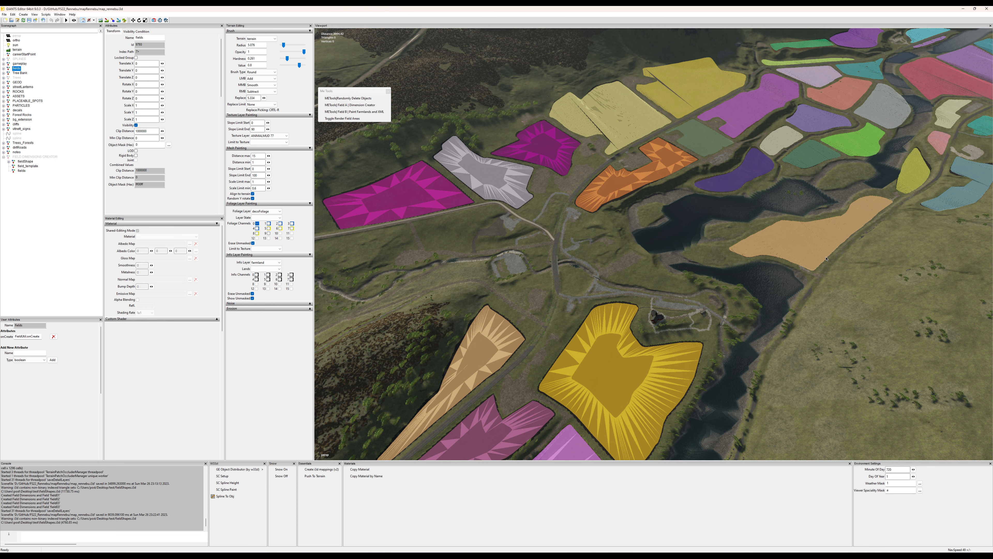
Examine the coloured field areas on the map and compare them with the black-and-white densityMap_ground.png mask
{"action": "right_click_drag", "start_coordinate": [648, 269], "coordinate": [652, 292]}
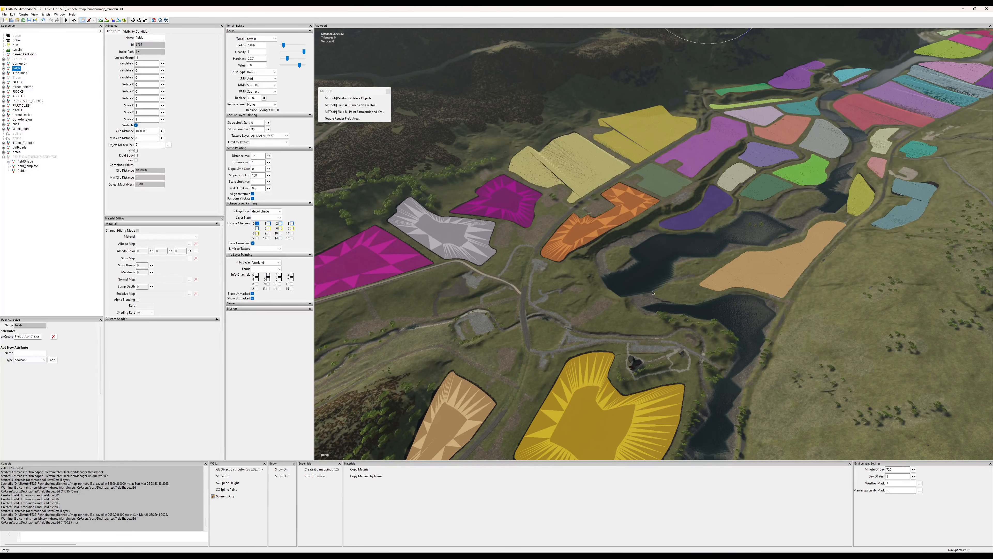
{"action": "scroll", "coordinate": [711, 265], "scroll_direction": "down", "scroll_amount": 3}
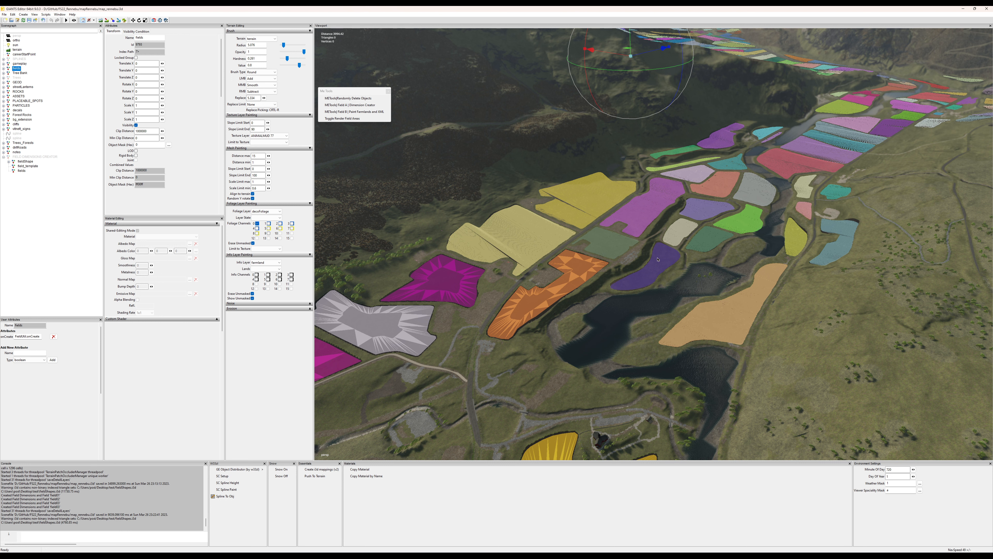
{"action": "left_click", "coordinate": [503, 556]}
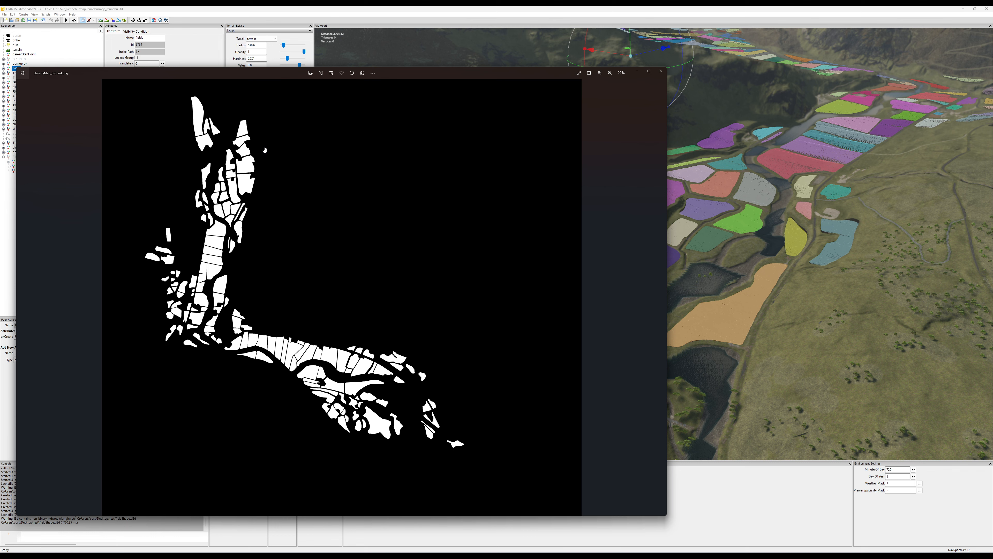
{"action": "left_click", "coordinate": [637, 73]}
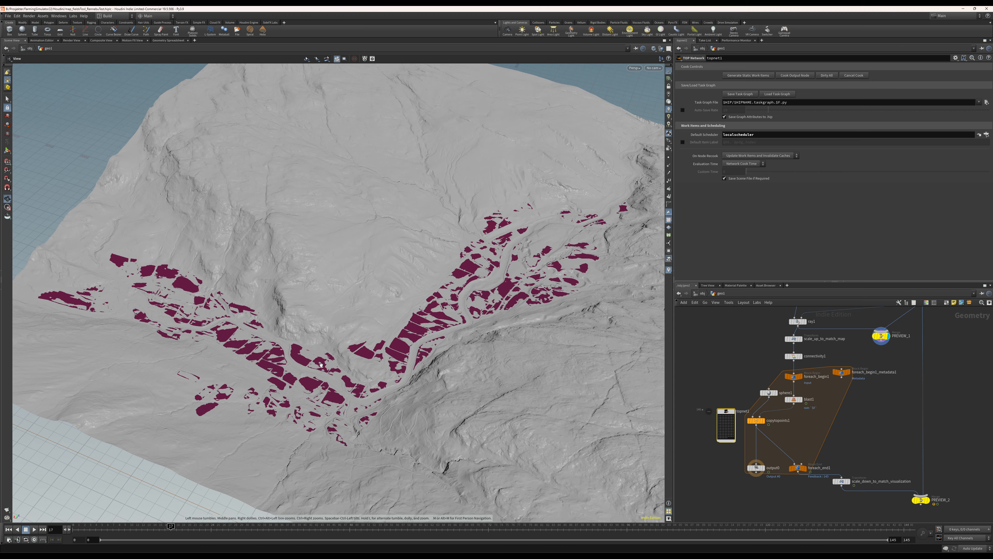
Switch to Houdini and display the copytopoints1 node's output to examine the ring of spheres outlining a single field
{"action": "left_click_drag", "start_coordinate": [320, 364], "coordinate": [337, 361]}
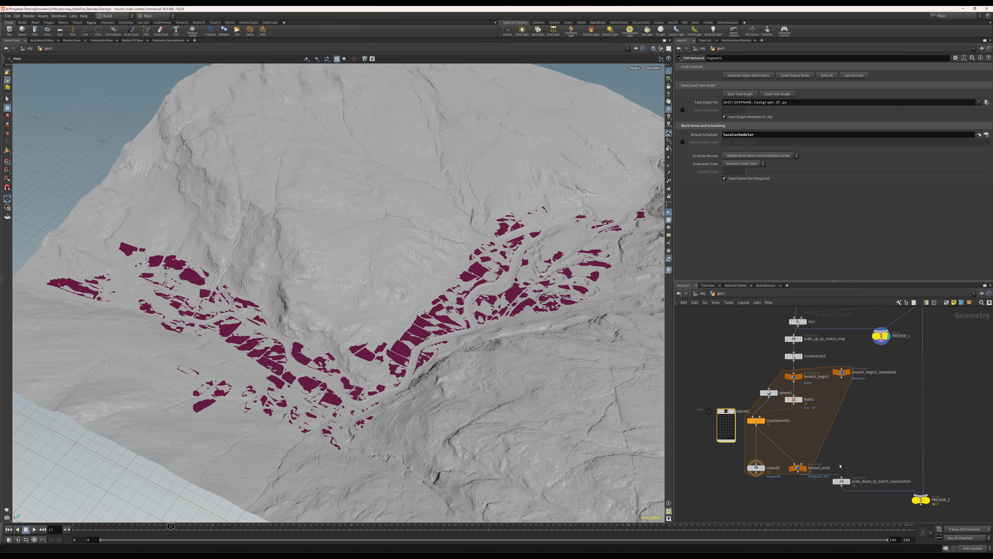
{"action": "left_click", "coordinate": [765, 422]}
{"action": "key", "text": "f"}
{"action": "left_click_drag", "start_coordinate": [236, 314], "coordinate": [313, 399]}
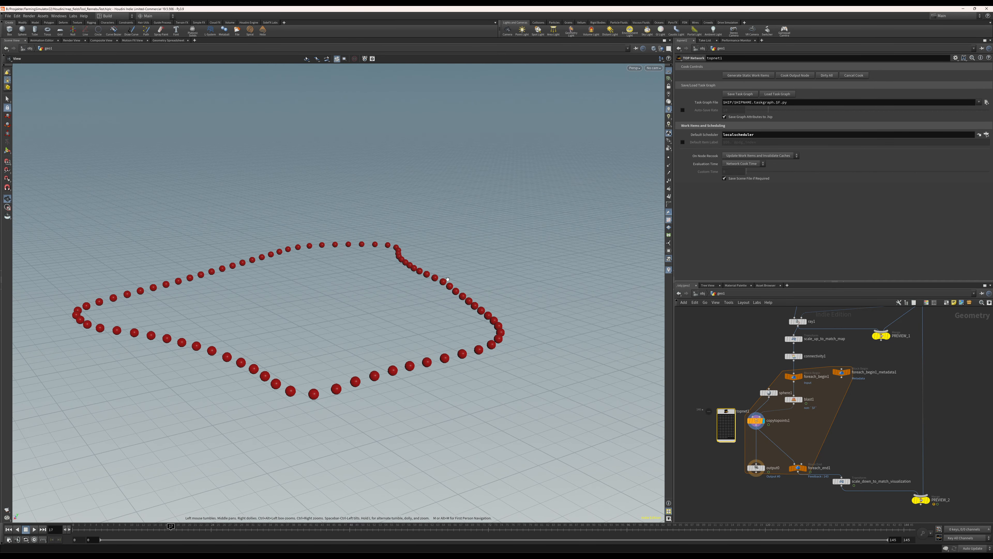
{"action": "left_click_drag", "start_coordinate": [337, 370], "coordinate": [317, 258]}
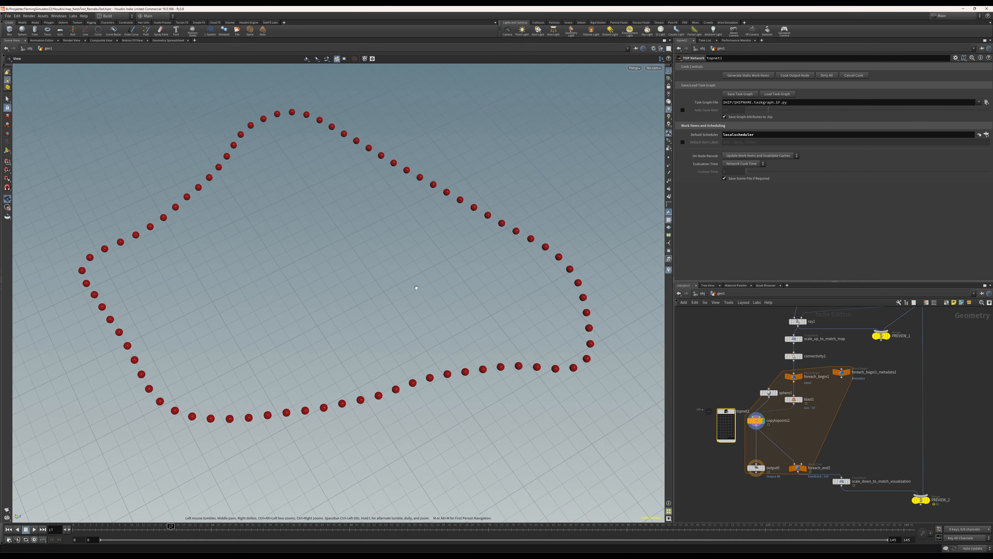
Display the PREVIEW_1 node's output and examine the field shapes across the terrain
{"action": "left_click", "coordinate": [888, 336]}
{"action": "right_click_drag", "start_coordinate": [448, 307], "coordinate": [446, 310]}
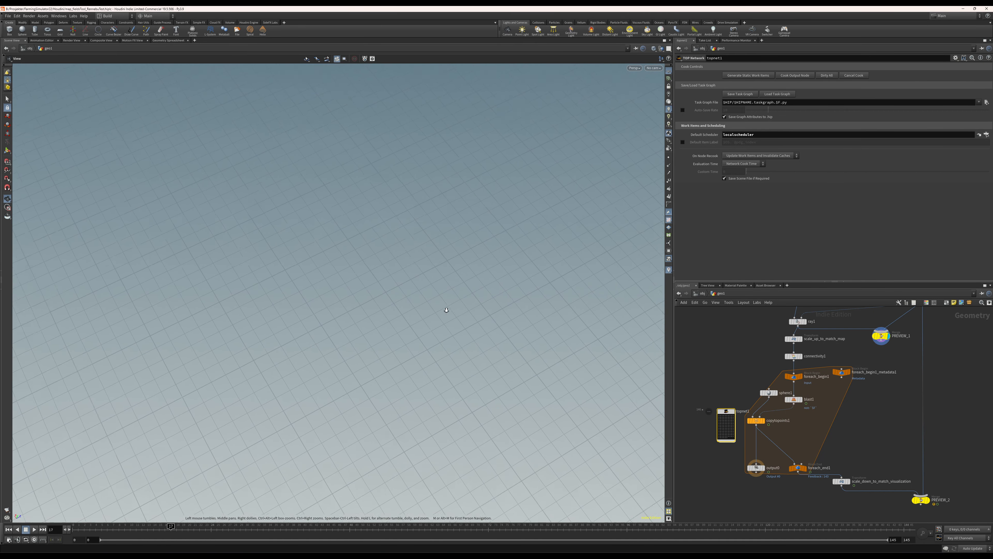
{"action": "key", "text": "f"}
{"action": "left_click_drag", "start_coordinate": [478, 347], "coordinate": [243, 330]}
{"action": "left_click_drag", "start_coordinate": [604, 245], "coordinate": [602, 316]}
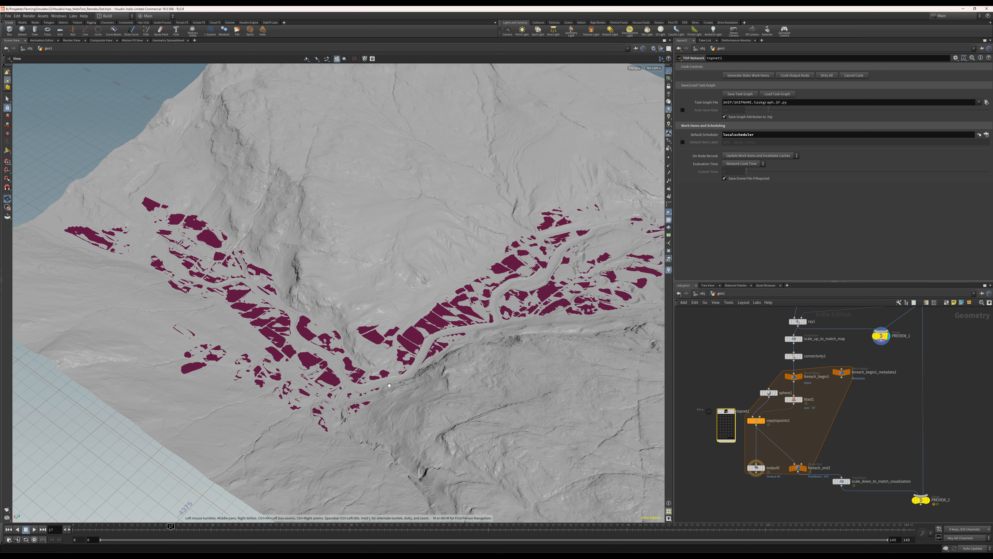
{"action": "middle_click_drag", "start_coordinate": [565, 254], "coordinate": [537, 254]}
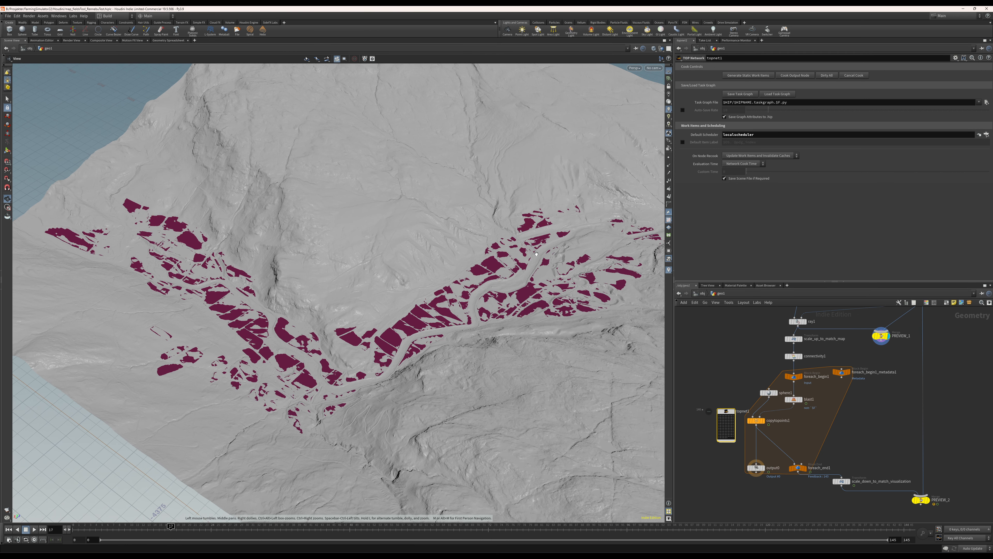
{"action": "left_click_drag", "start_coordinate": [529, 490], "coordinate": [531, 508]}
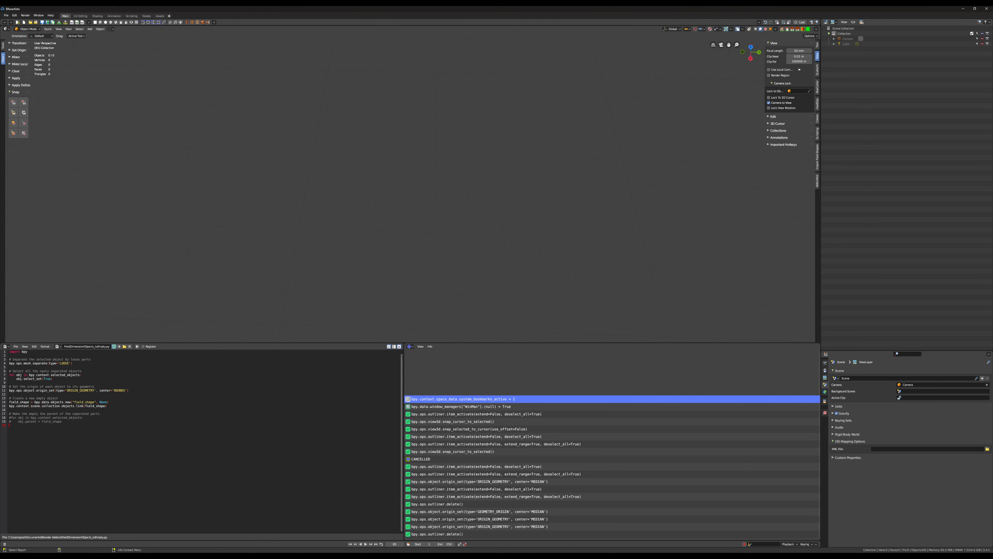
Switch to Bforartists, import field_001.fbx with the FBX importer and select the imported field outline
{"action": "left_click", "coordinate": [59, 22]}
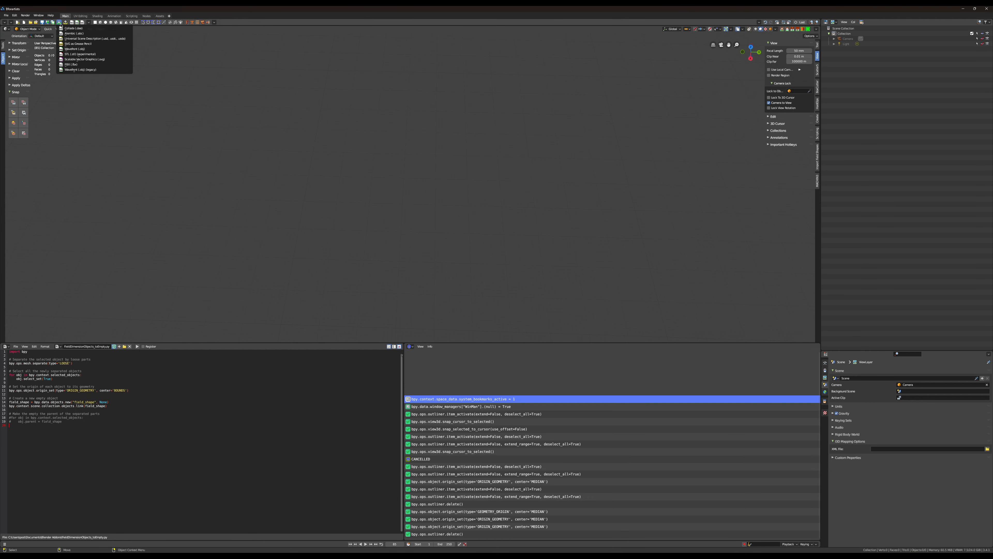
{"action": "left_click", "coordinate": [75, 65]}
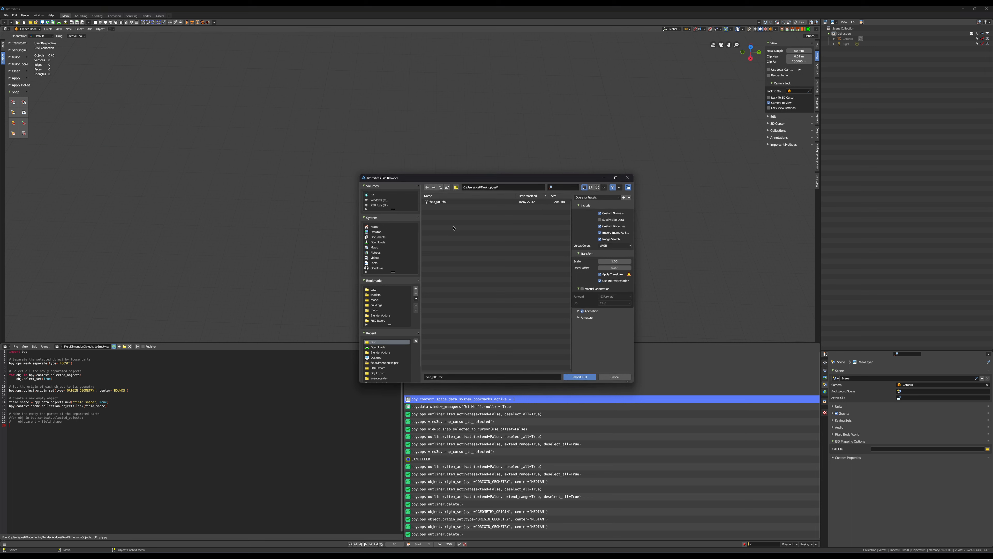
{"action": "left_click", "coordinate": [580, 377]}
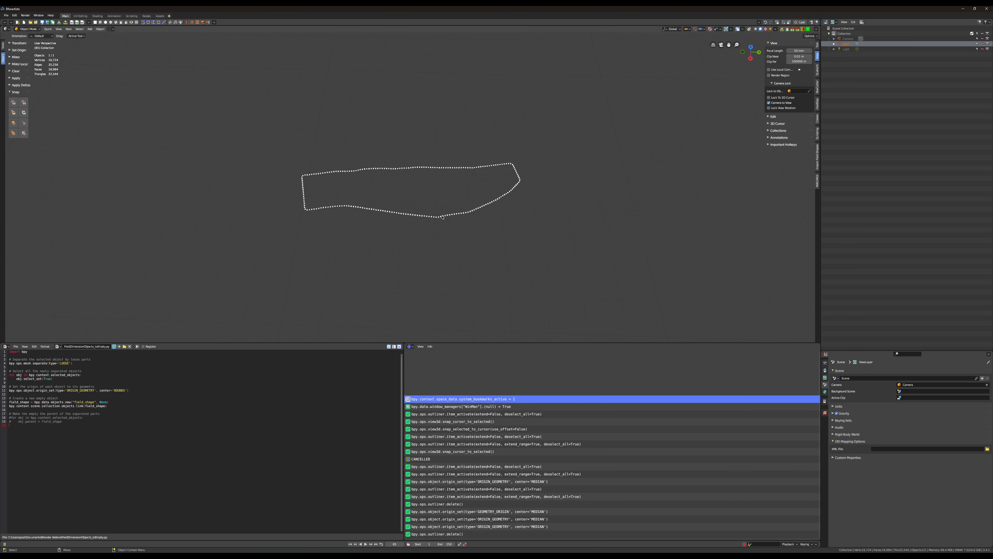
{"action": "left_click", "coordinate": [442, 217]}
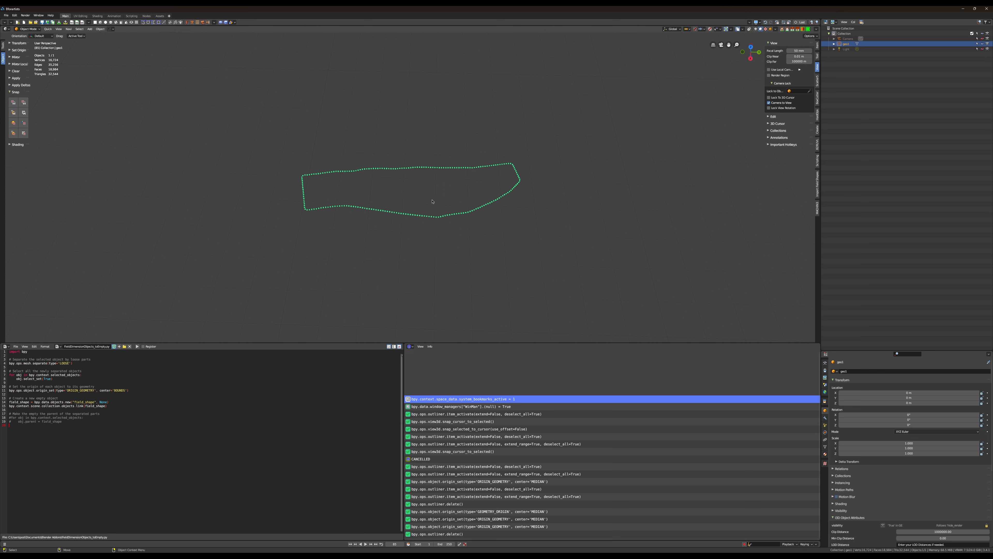
Separate the imported field outline by loose parts so each sphere is its own object
{"action": "middle_click_drag", "start_coordinate": [437, 195], "coordinate": [374, 179]}
{"action": "scroll", "coordinate": [412, 211], "scroll_direction": "up", "scroll_amount": 6}
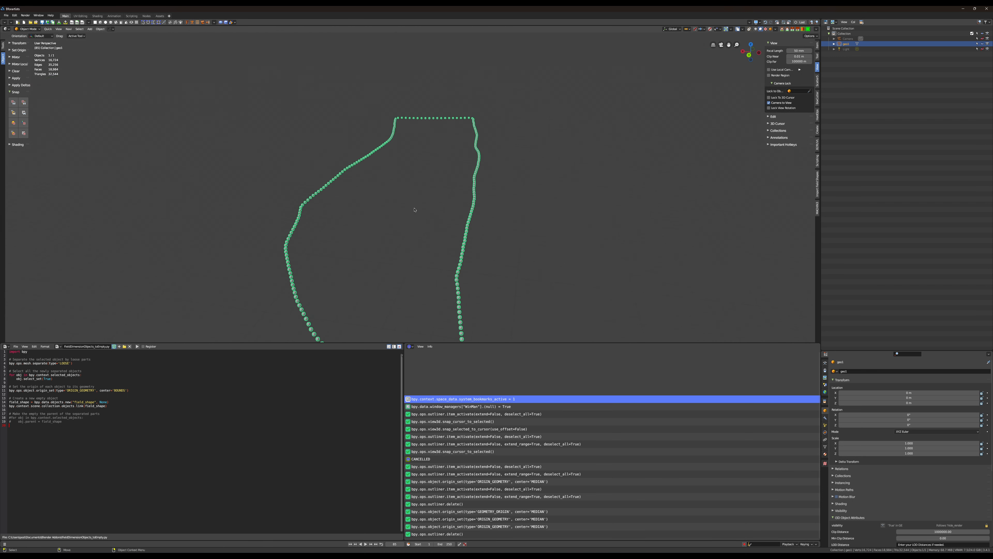
{"action": "scroll", "coordinate": [442, 215], "scroll_direction": "down", "scroll_amount": 4}
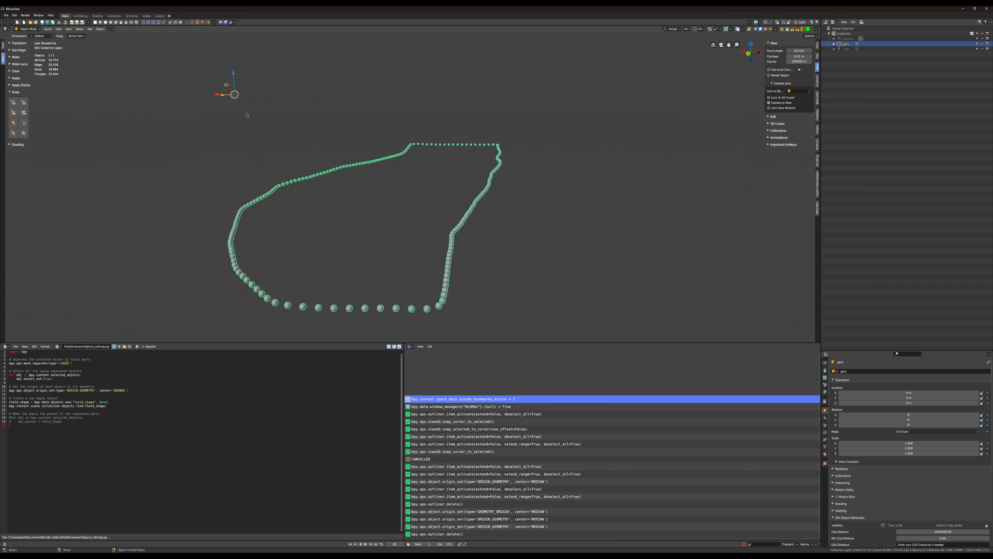
{"action": "middle_click_drag", "start_coordinate": [227, 83], "coordinate": [471, 180]}
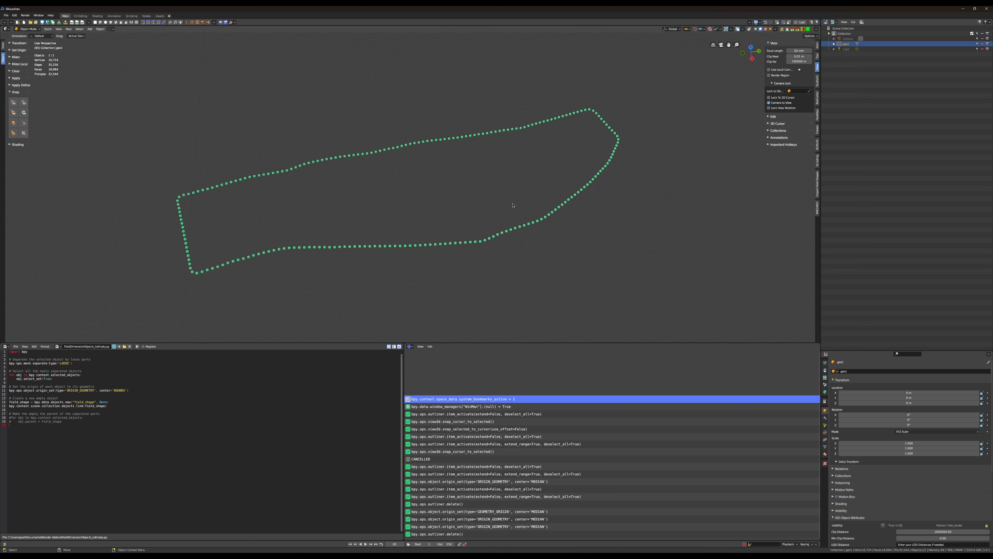
{"action": "key", "text": "F3"}
{"action": "type", "text": "sepa"}
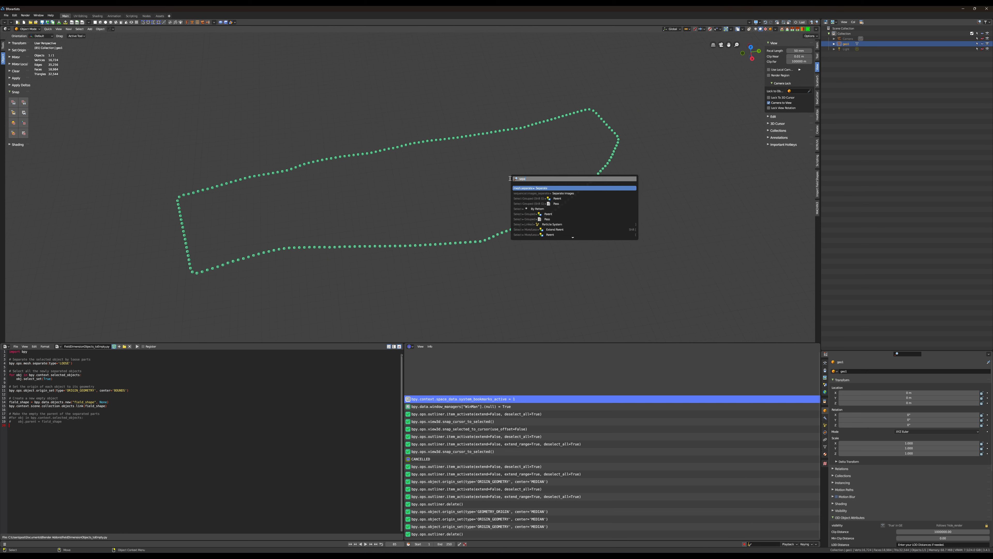
{"action": "key", "text": "Return"}
{"action": "left_click", "coordinate": [510, 180]}
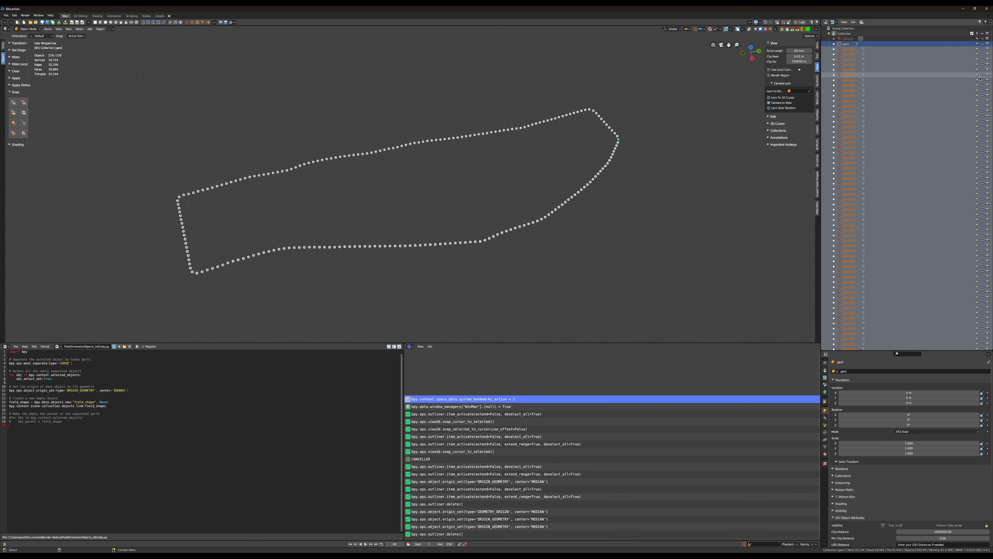
Set the origin of every separated sphere to its geometry
{"action": "scroll", "coordinate": [899, 92], "scroll_direction": "down", "scroll_amount": 1}
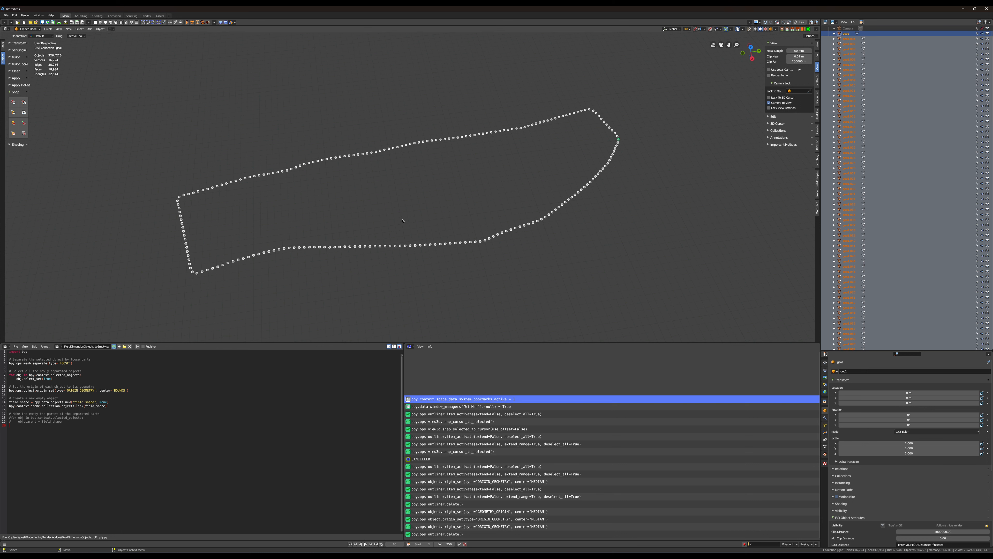
{"action": "middle_click_drag", "start_coordinate": [503, 193], "coordinate": [401, 146]}
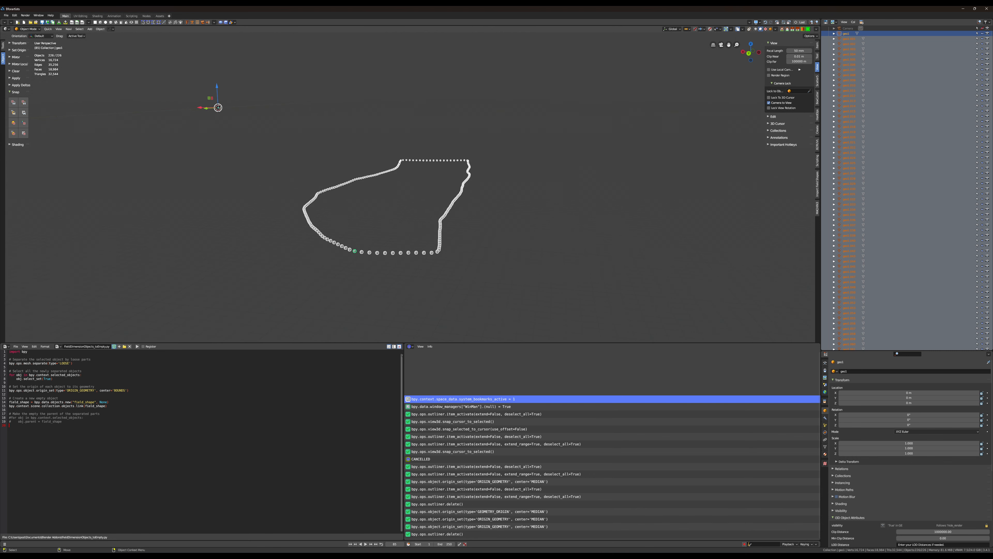
{"action": "middle_click_drag", "start_coordinate": [372, 184], "coordinate": [394, 166]}
{"action": "key", "text": "F3"}
{"action": "type", "text": "se"}
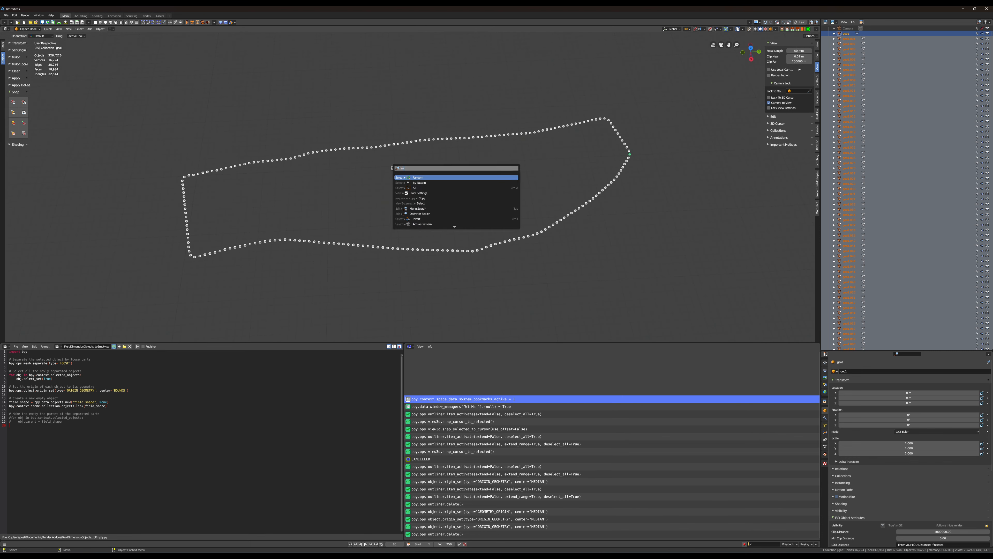
{"action": "type", "text": "t orgiin"}
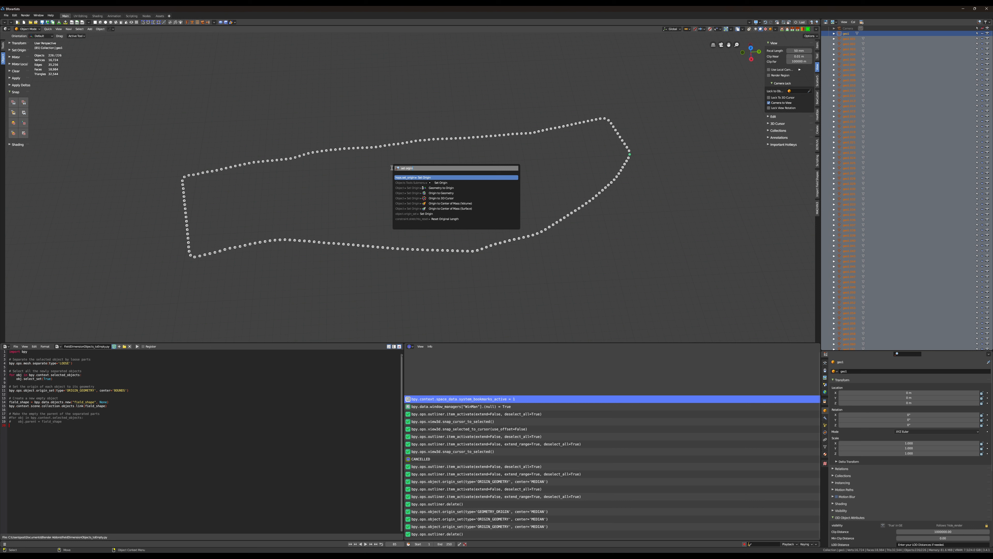
{"action": "key", "text": "BackSpace"}
{"action": "key", "text": "BackSpace"}
{"action": "key", "text": "BackSpace"}
{"action": "key", "text": "BackSpace"}
{"action": "type", "text": "igin to"}
{"action": "key", "text": "Down"}
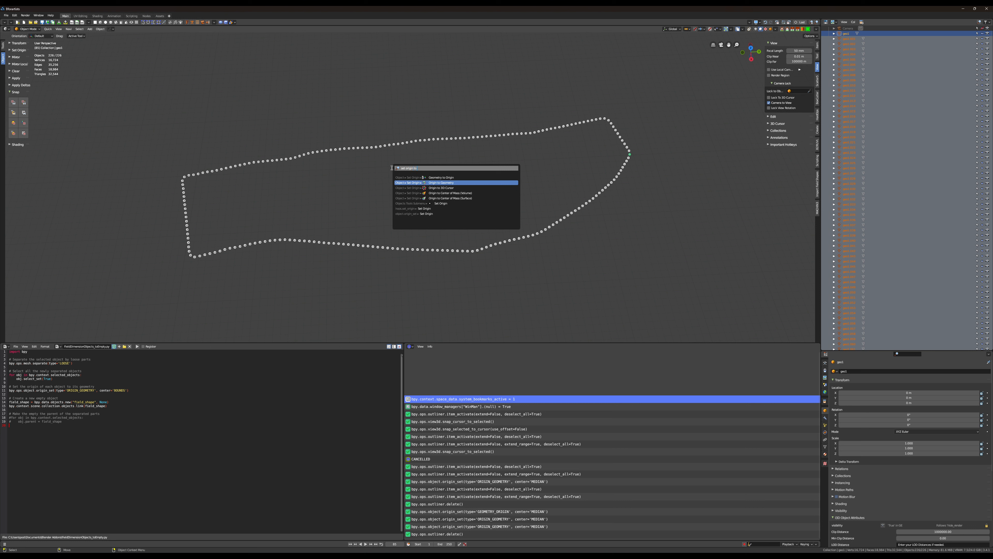
{"action": "key", "text": "Return"}
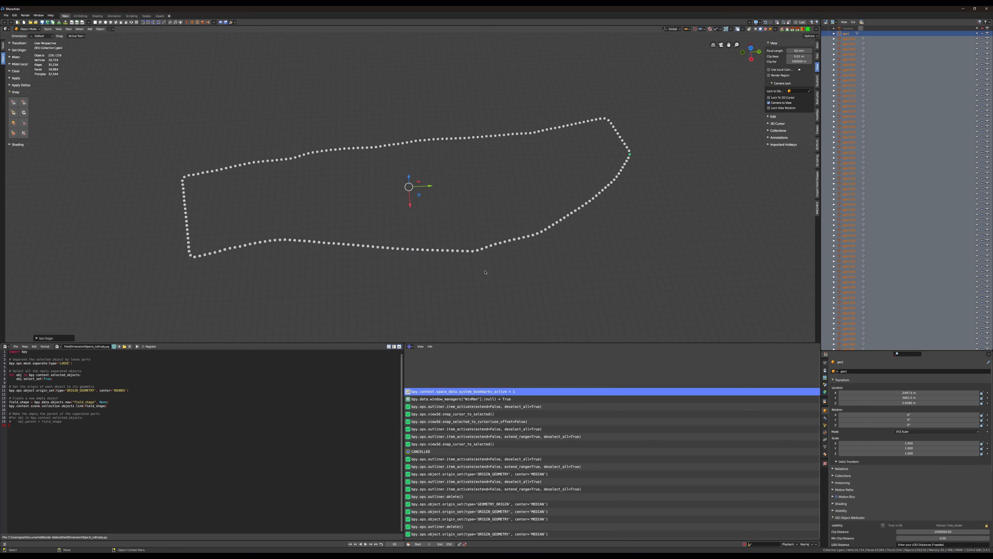
Select individual spheres along the field outline to check where their origins sit
{"action": "left_click", "coordinate": [473, 251]}
{"action": "left_click", "coordinate": [441, 251]}
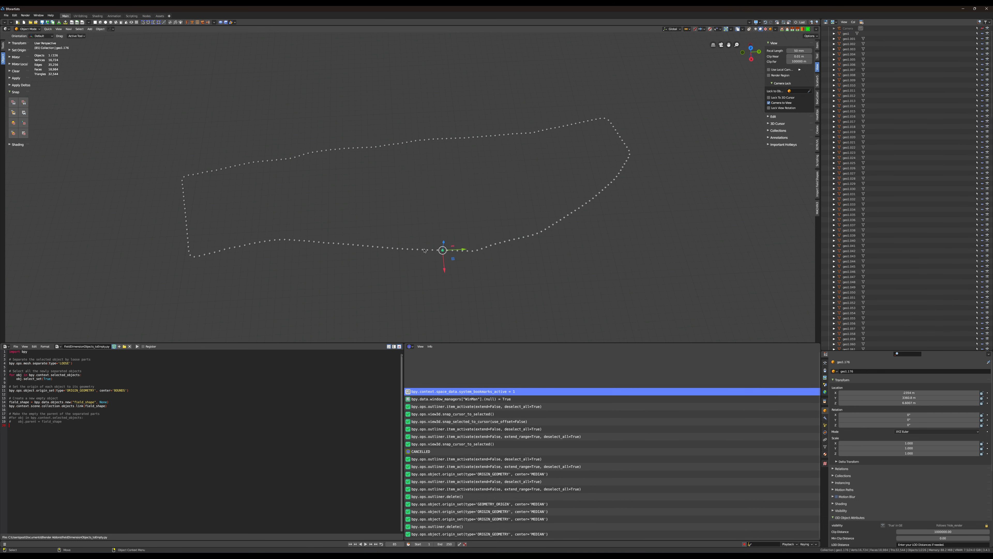
{"action": "left_click", "coordinate": [412, 142]}
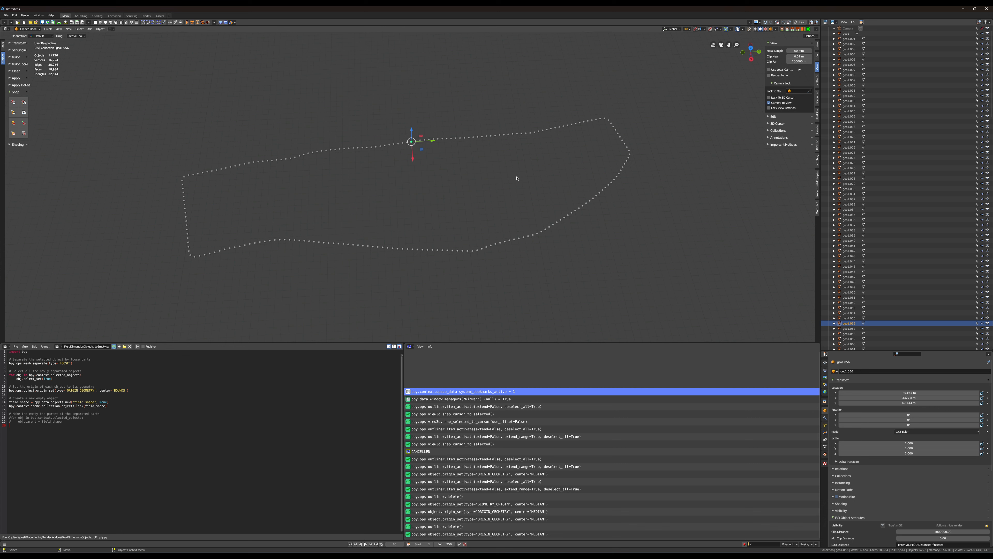
Undo the origin change and the separation to return to the single imported mesh
{"action": "middle_click_drag", "start_coordinate": [517, 179], "coordinate": [383, 191]}
{"action": "key", "text": "ctrl+z"}
{"action": "key", "text": "ctrl+z"}
{"action": "key", "text": "ctrl+z"}
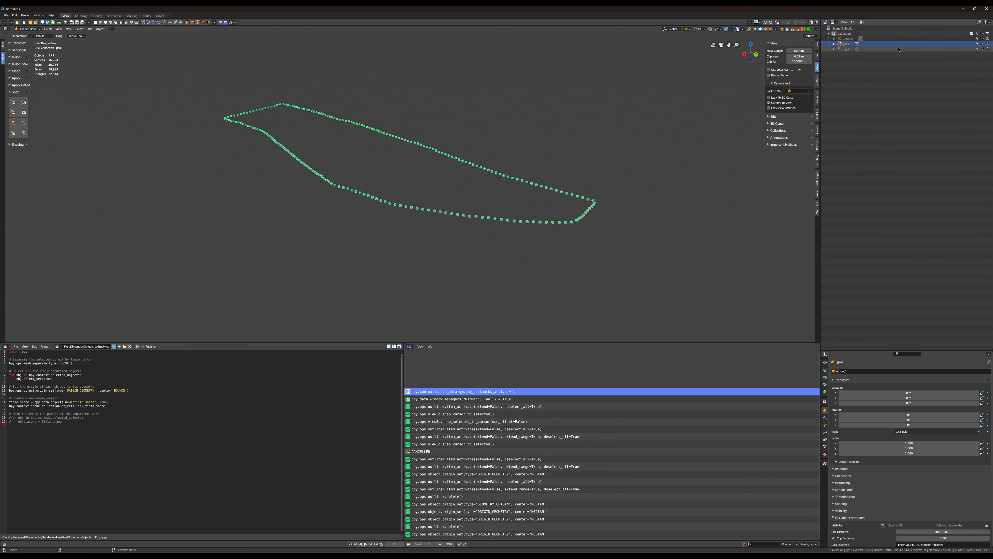
Run the loaded Python script on the field outline to separate its loose parts, recentre their origins and create the field_shape empty
{"action": "left_click", "coordinate": [841, 44]}
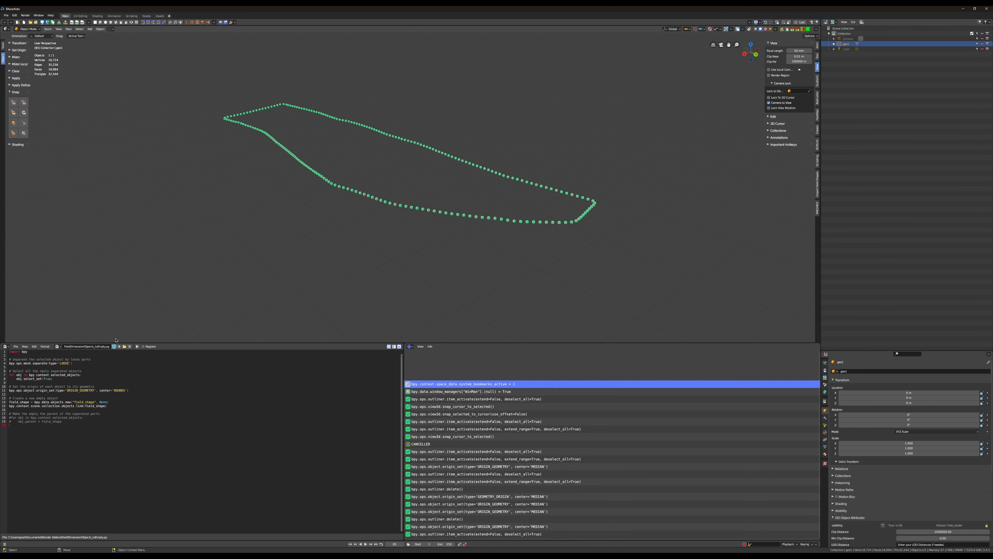
{"action": "left_click", "coordinate": [138, 346]}
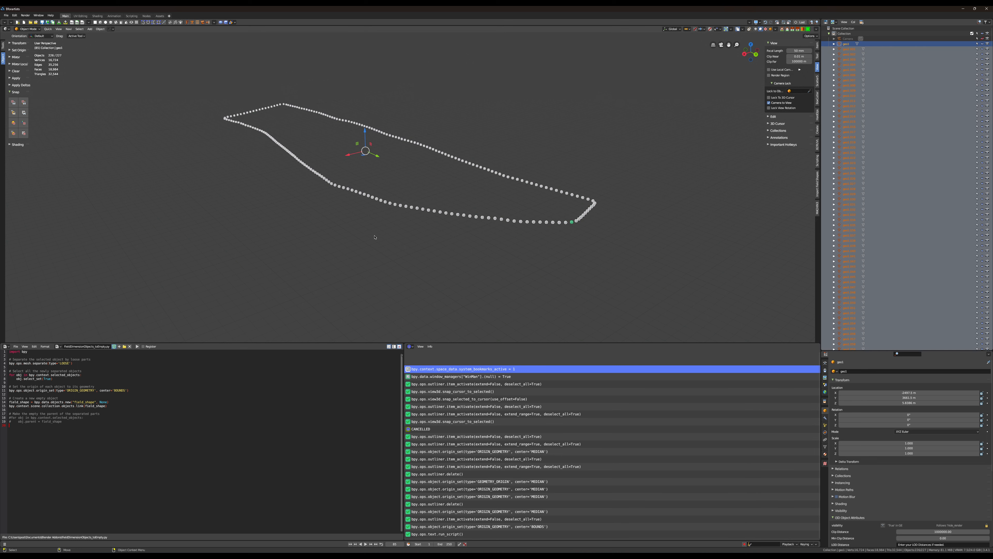
{"action": "scroll", "coordinate": [948, 157], "scroll_direction": "down", "scroll_amount": 20}
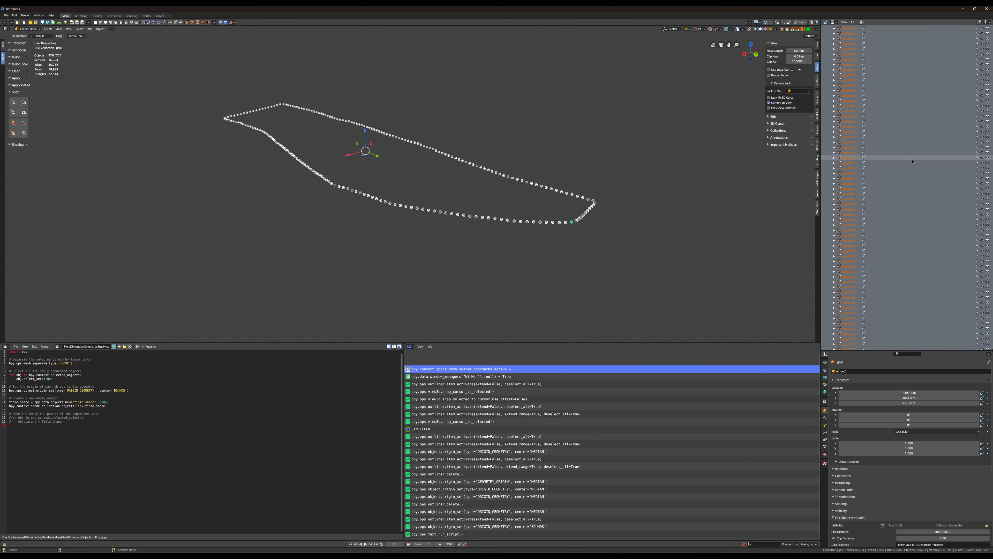
{"action": "scroll", "coordinate": [900, 141], "scroll_direction": "down", "scroll_amount": 15}
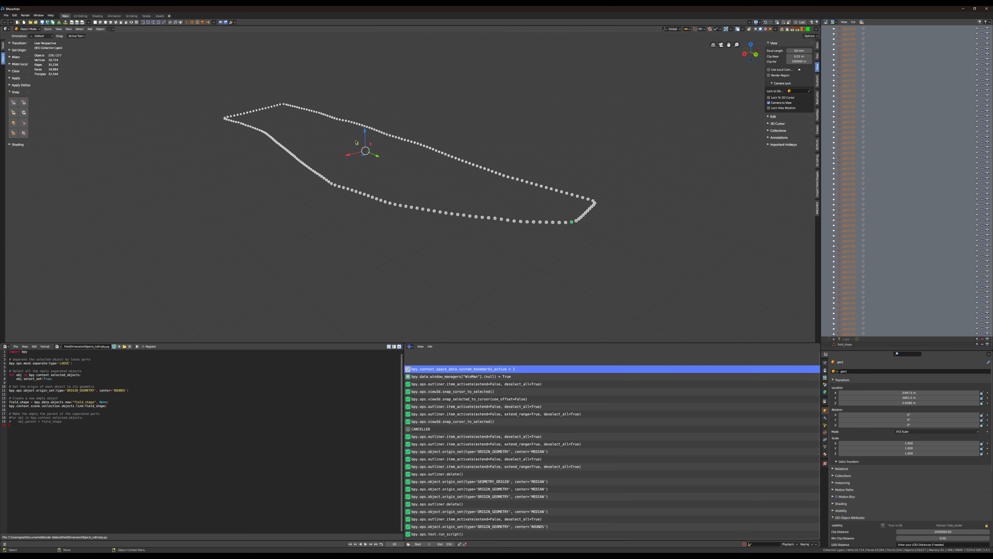
Try snapping the selected spheres to the 3D cursor, and undo it
{"action": "left_click", "coordinate": [13, 102]}
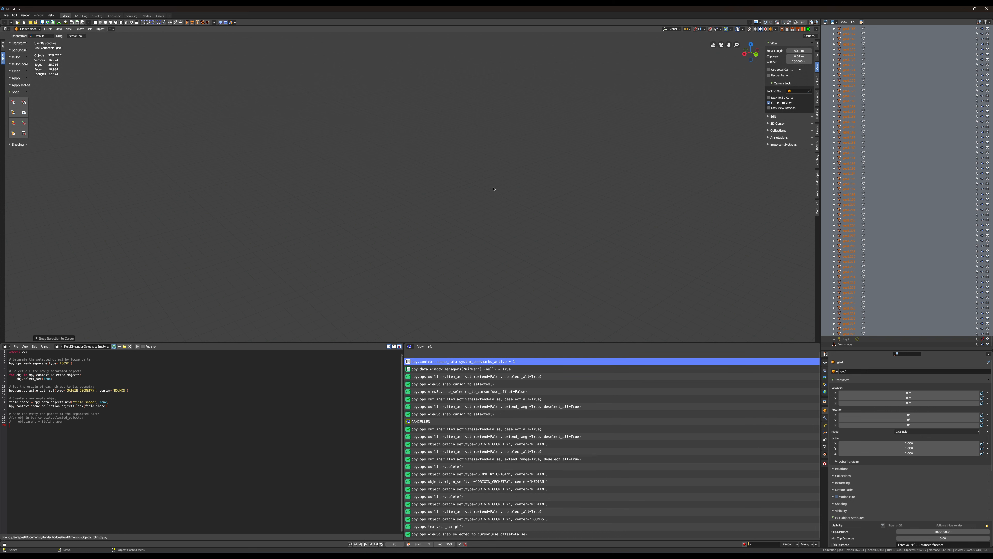
{"action": "key", "text": "ctrl+z"}
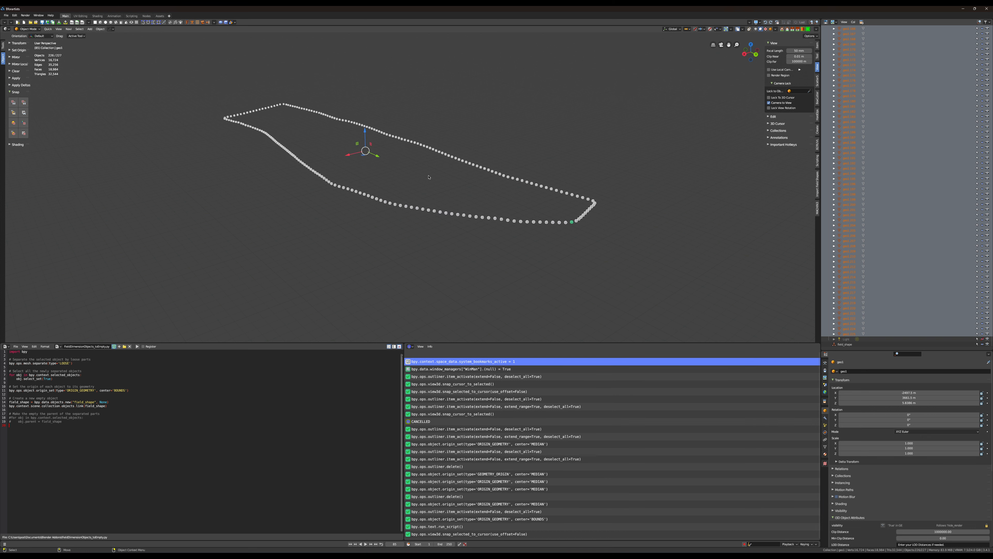
Move the 3D cursor to the centre of the selected spheres and snap the field_shape empty to it
{"action": "left_click", "coordinate": [14, 123]}
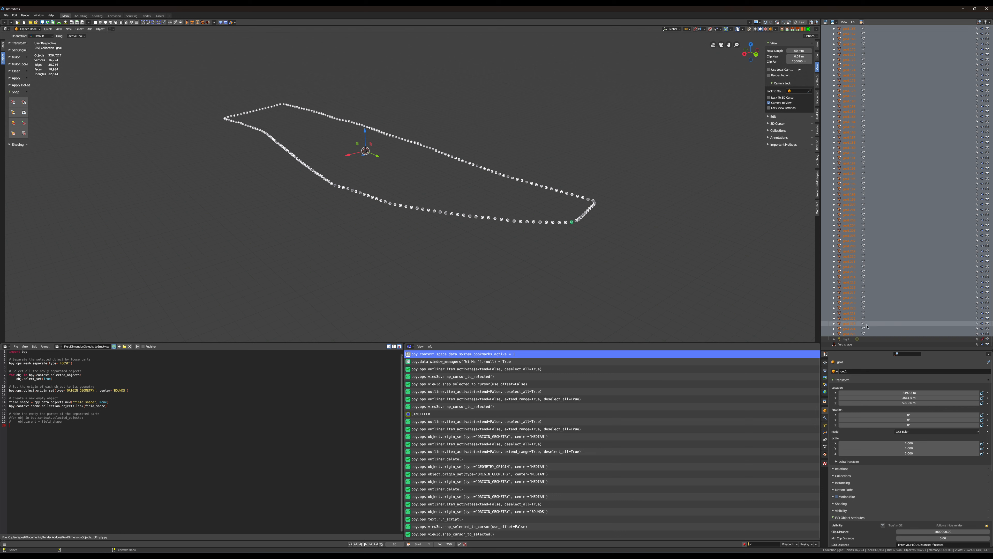
{"action": "left_click", "coordinate": [835, 345]}
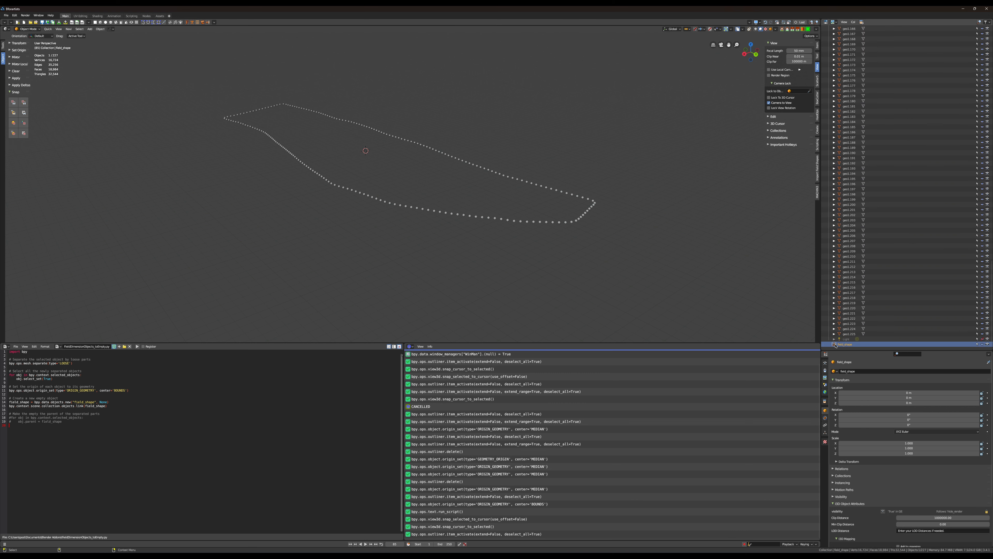
{"action": "left_click", "coordinate": [13, 102]}
{"action": "middle_click_drag", "start_coordinate": [379, 145], "coordinate": [399, 155]}
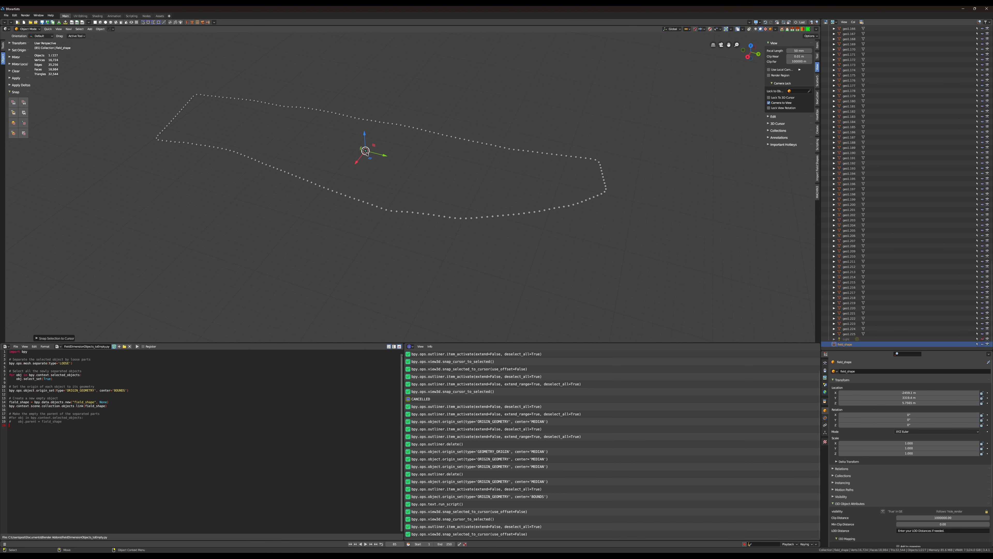
Select all the separated spheres and parent them to the field_shape empty, checking the relationship lines
{"action": "left_click", "coordinate": [850, 334]}
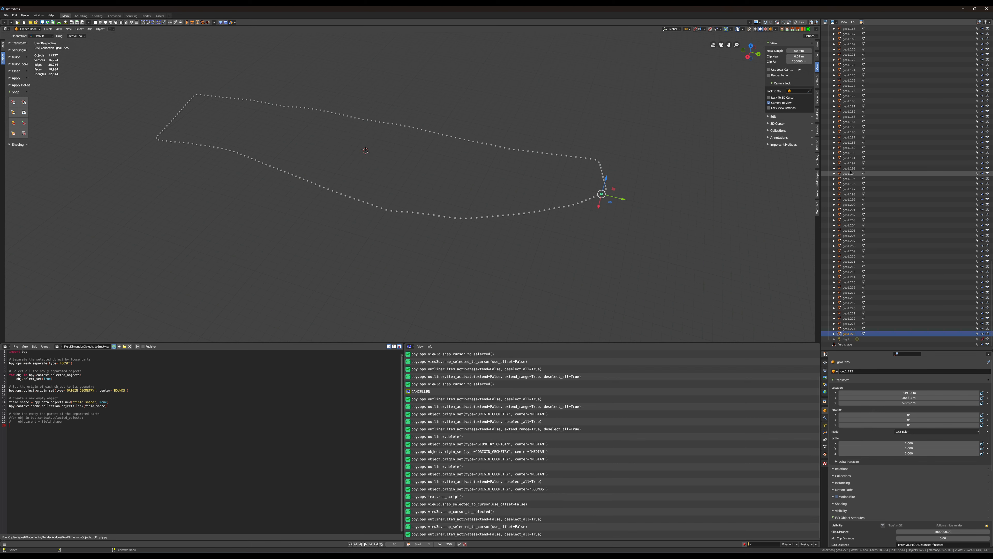
{"action": "scroll", "coordinate": [882, 161], "scroll_direction": "up", "scroll_amount": 15}
{"action": "scroll", "coordinate": [882, 160], "scroll_direction": "up", "scroll_amount": 10}
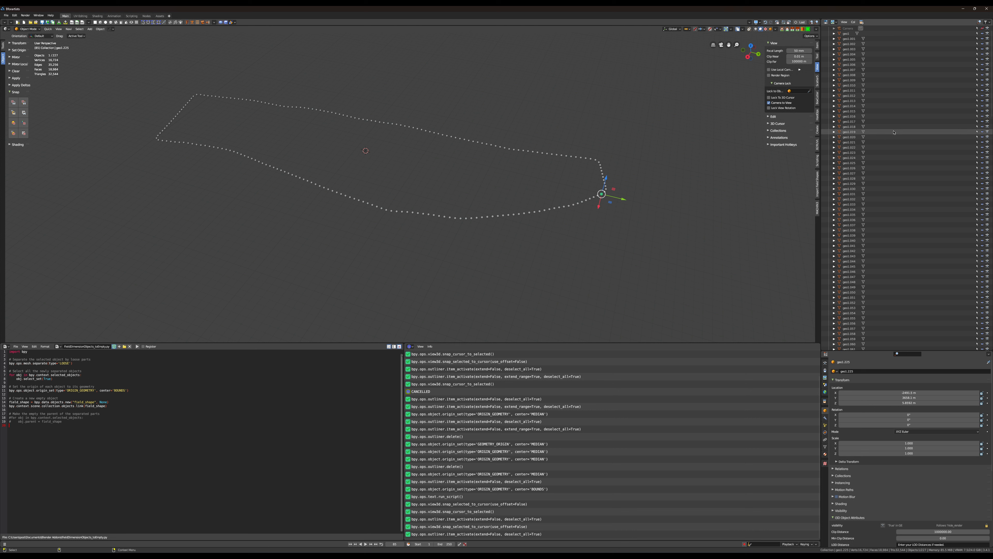
{"action": "left_click", "coordinate": [854, 44], "text": "shift"}
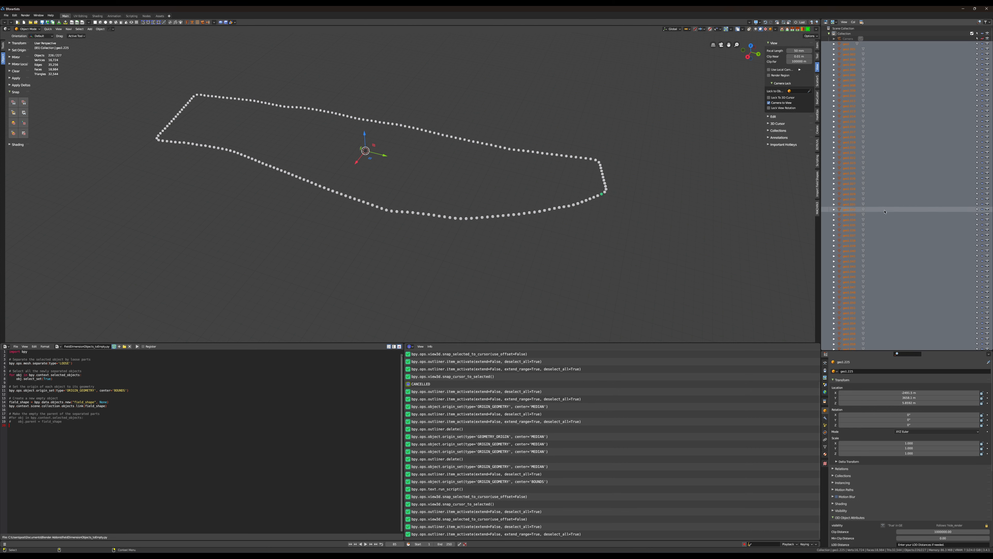
{"action": "scroll", "coordinate": [879, 214], "scroll_direction": "down", "scroll_amount": 20}
{"action": "left_click_drag", "start_coordinate": [879, 214], "coordinate": [847, 346]}
{"action": "left_click", "coordinate": [834, 345]}
{"action": "scroll", "coordinate": [402, 180], "scroll_direction": "up", "scroll_amount": 1}
{"action": "middle_click_drag", "start_coordinate": [396, 146], "coordinate": [472, 270], "text": "alt"}
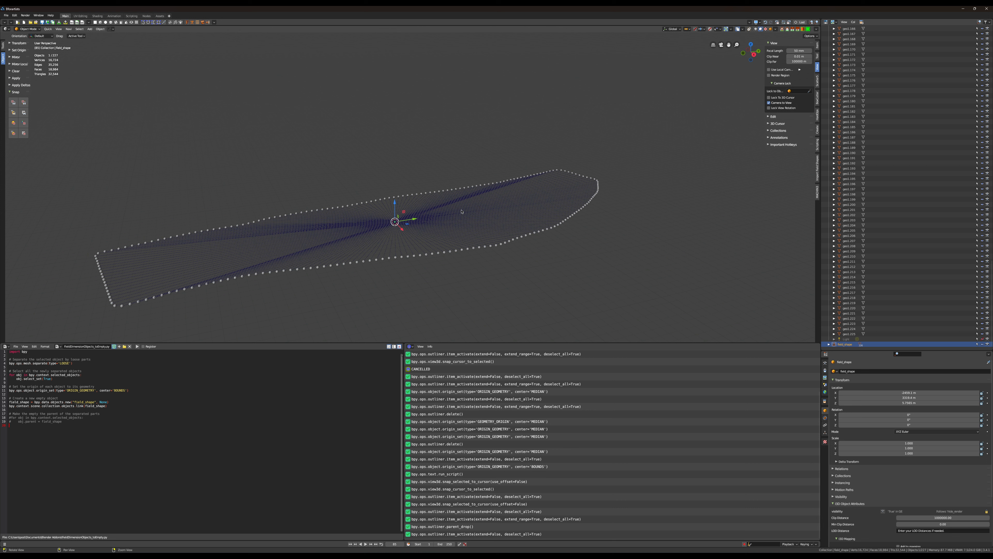
{"action": "middle_click_drag", "start_coordinate": [458, 214], "coordinate": [402, 241]}
Switch to Houdini, display the PREVIEW_2 node and go to frame 0 to view the first field outline
{"action": "left_click", "coordinate": [24, 22]}
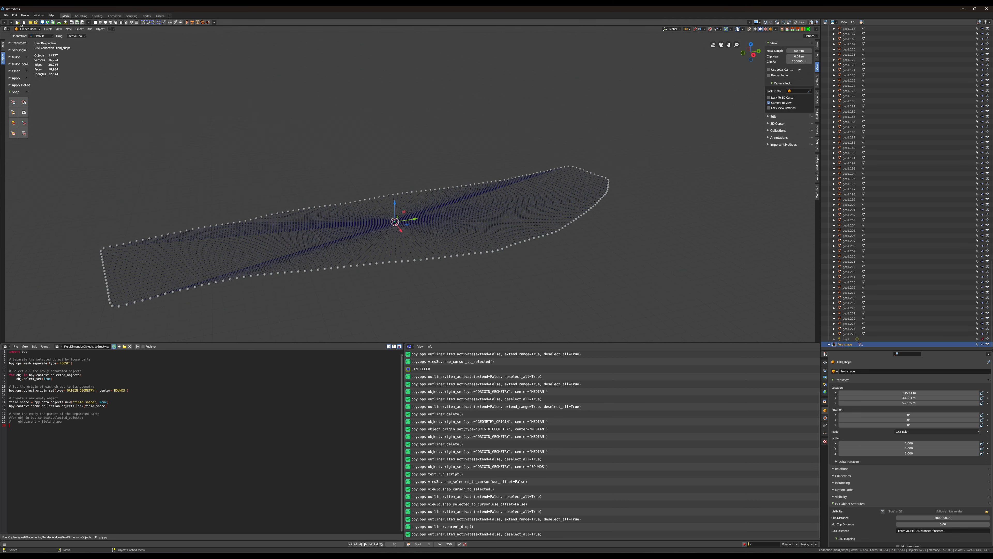
{"action": "left_click", "coordinate": [506, 291]}
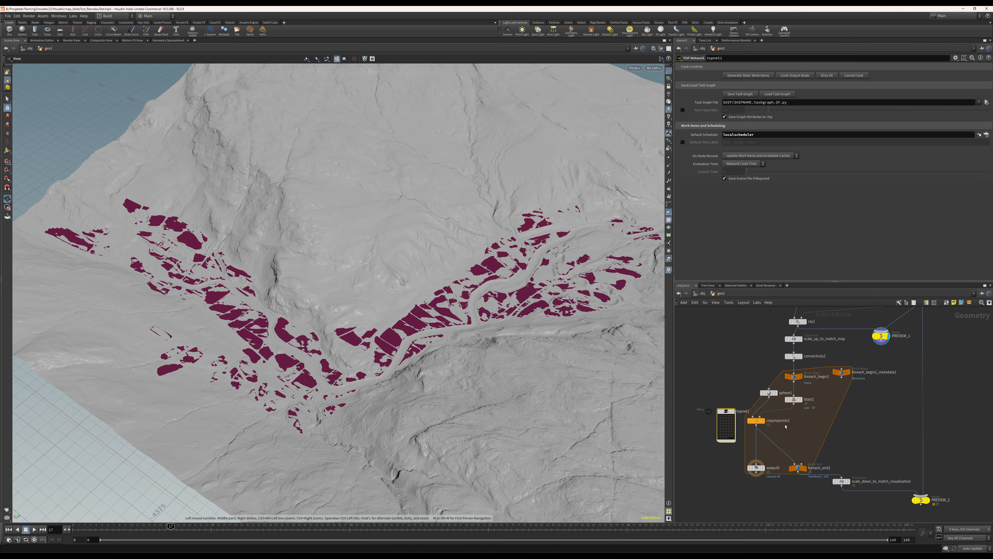
{"action": "left_click", "coordinate": [926, 500]}
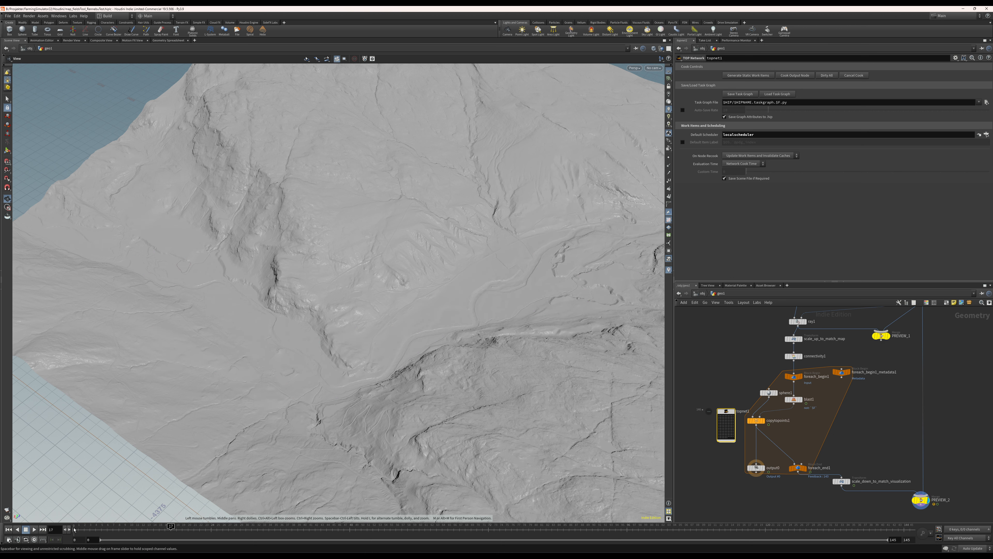
{"action": "left_click", "coordinate": [74, 528]}
{"action": "middle_click_drag", "start_coordinate": [77, 258], "coordinate": [298, 307]}
{"action": "right_click_drag", "start_coordinate": [298, 307], "coordinate": [587, 344]}
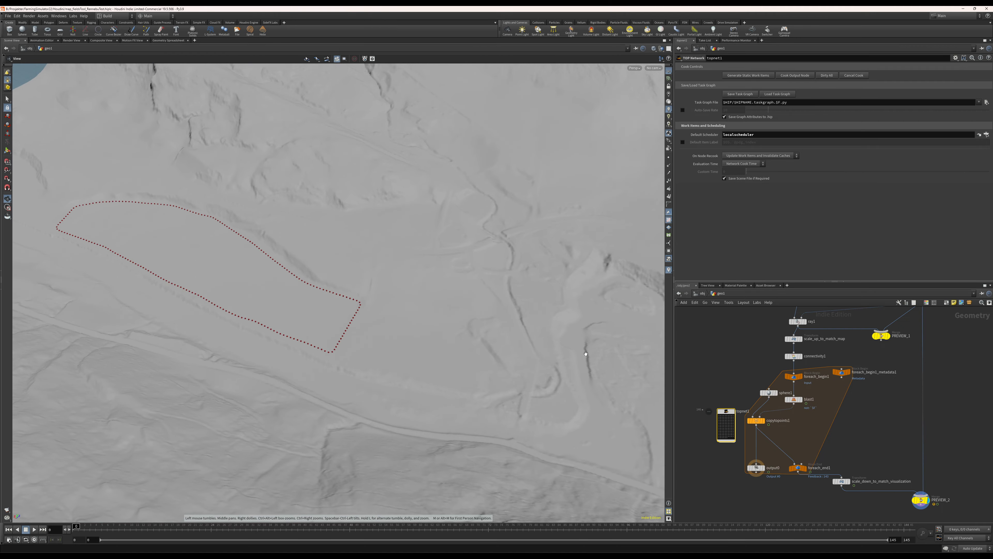
{"action": "middle_click_drag", "start_coordinate": [310, 310], "coordinate": [271, 314]}
Step through the following timeline frames to examine the individual field outlines on the terrain
{"action": "left_click", "coordinate": [78, 527]}
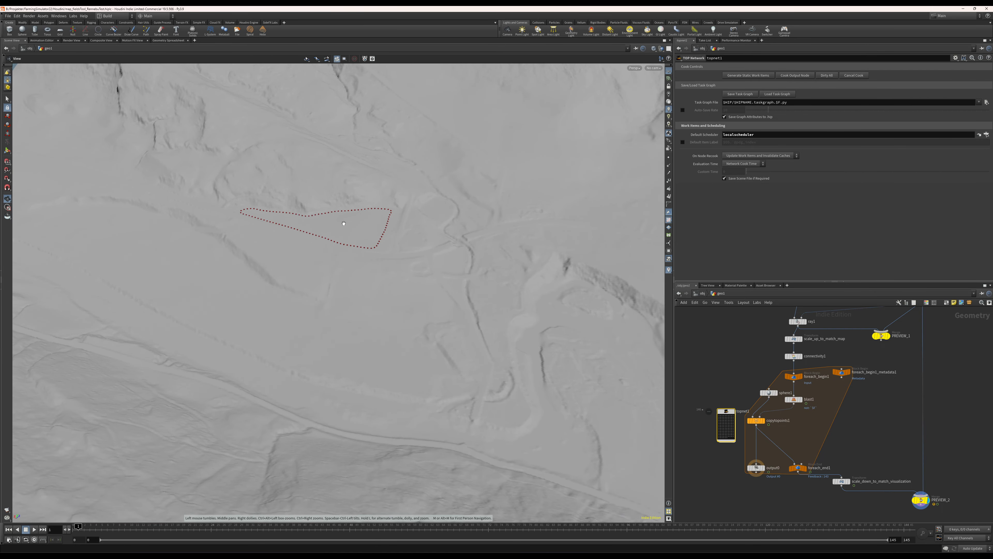
{"action": "left_click", "coordinate": [84, 527]}
{"action": "left_click", "coordinate": [90, 527]}
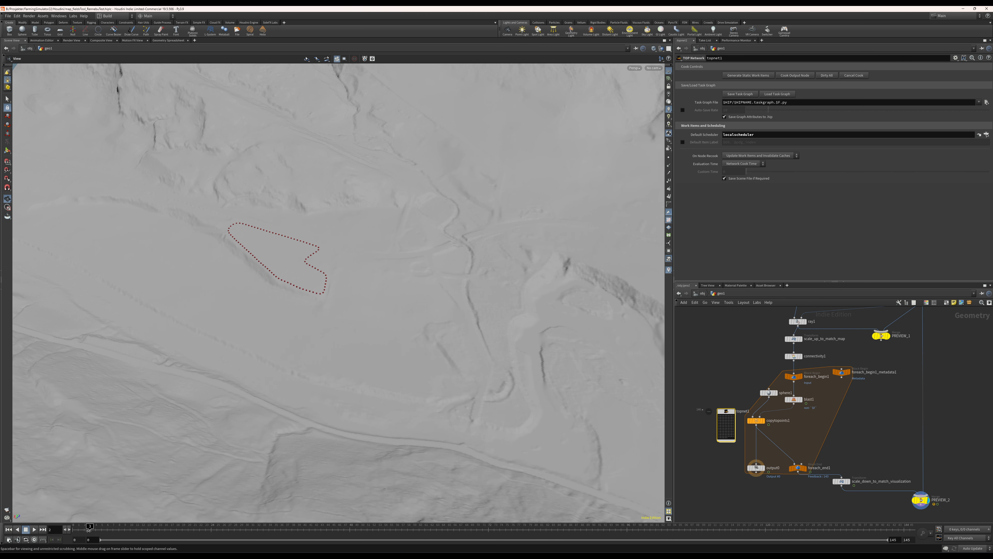
{"action": "left_click", "coordinate": [102, 526]}
{"action": "left_click", "coordinate": [107, 527]}
{"action": "left_click", "coordinate": [124, 529]}
{"action": "scroll", "coordinate": [557, 310], "scroll_direction": "down", "scroll_amount": 3}
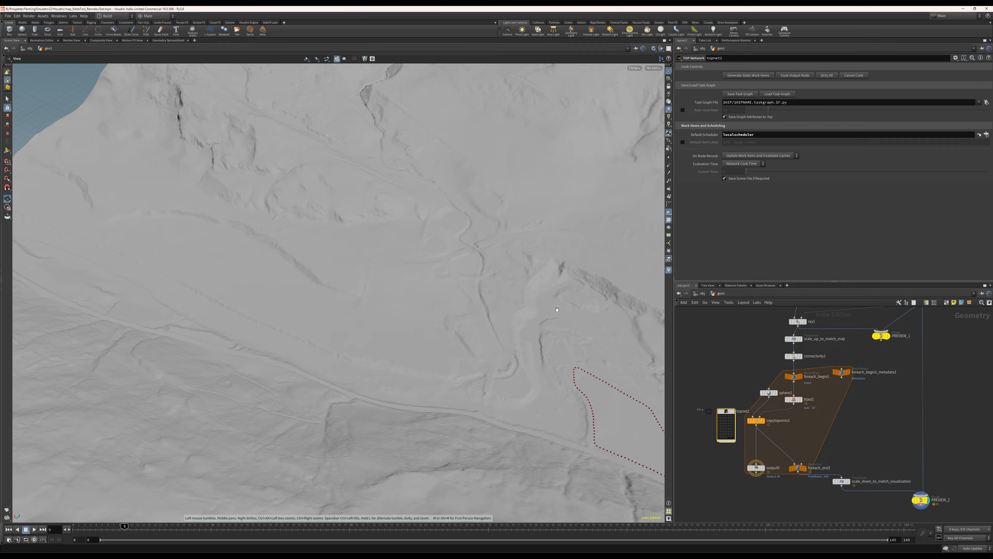
View the current field outline up close and open the topnet1 network to inspect its FBX output node
{"action": "middle_click_drag", "start_coordinate": [556, 311], "coordinate": [255, 255]}
{"action": "middle_click_drag", "start_coordinate": [414, 357], "coordinate": [372, 333]}
{"action": "left_click_drag", "start_coordinate": [371, 333], "coordinate": [355, 322]}
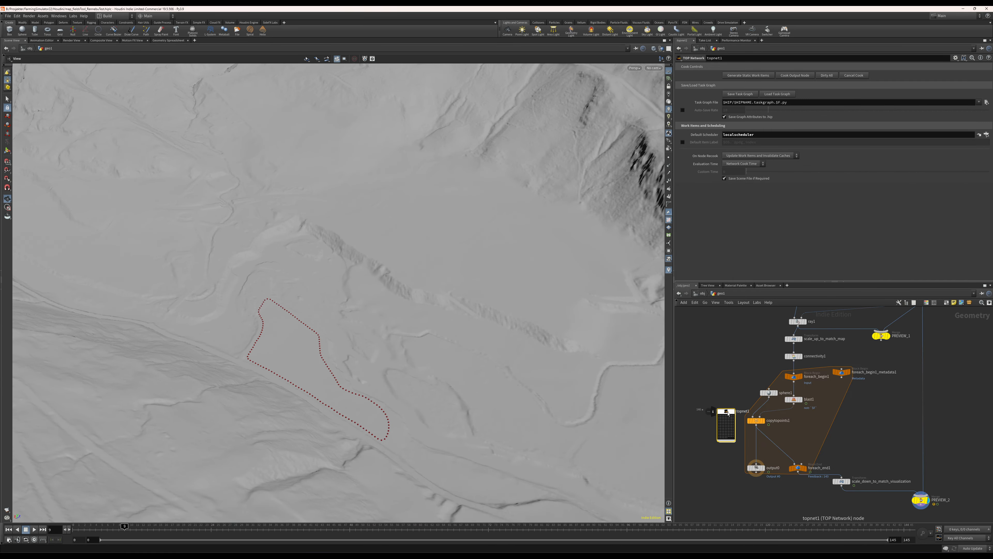
{"action": "double_click", "coordinate": [729, 413]}
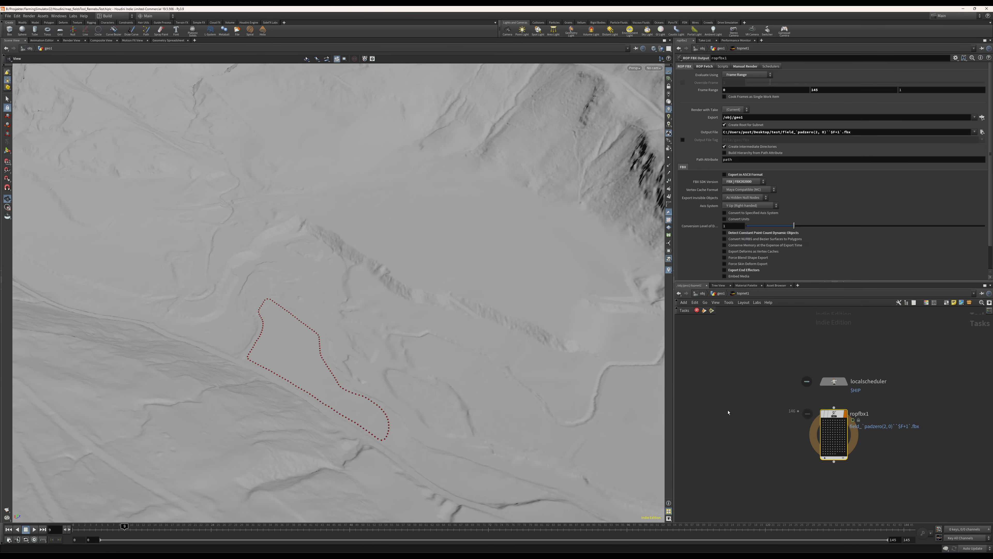
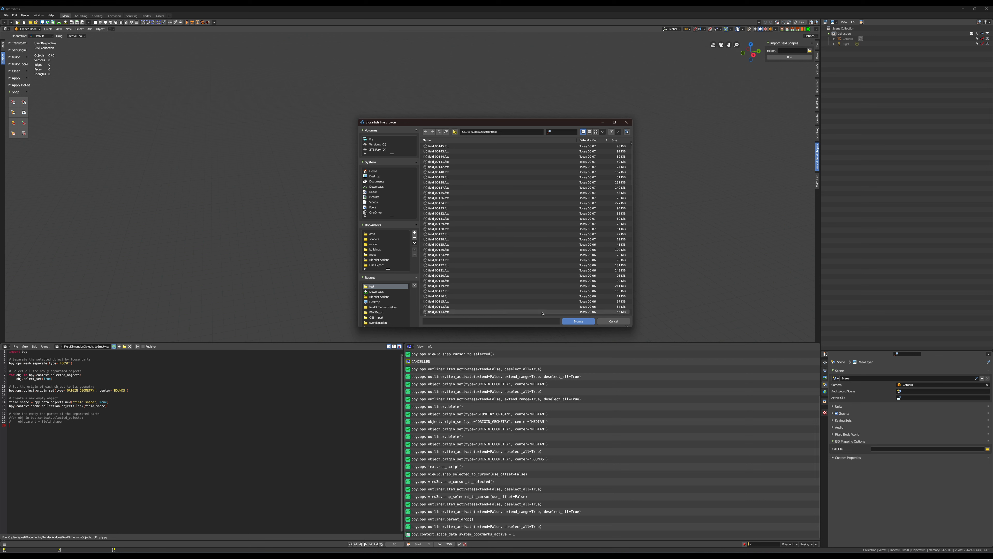
In Blender, accept the Desktop test folder and run Import Field Shapes on its FBX files, watching the progress in the console
{"action": "left_click", "coordinate": [583, 323]}
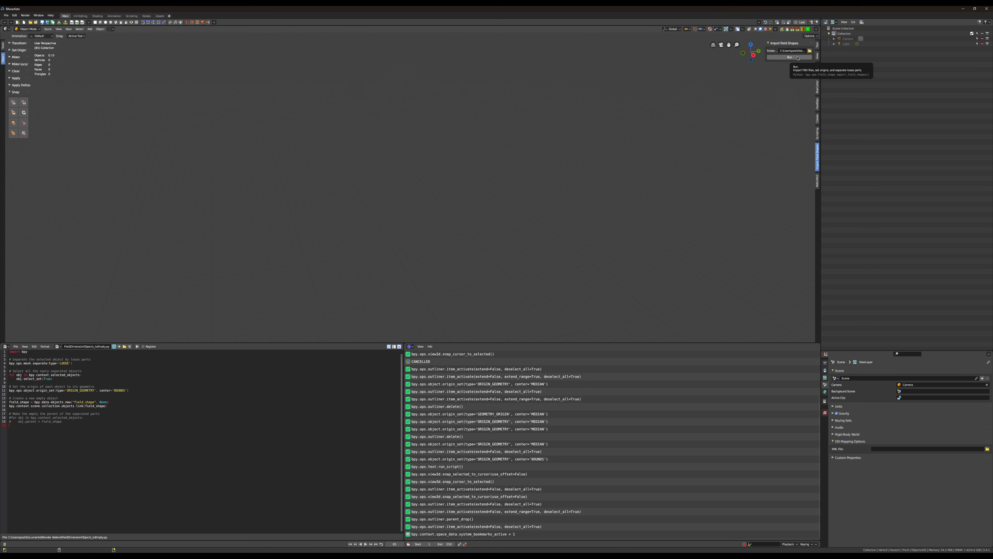
{"action": "left_click", "coordinate": [798, 58]}
{"action": "mouse_move", "coordinate": [536, 554]}
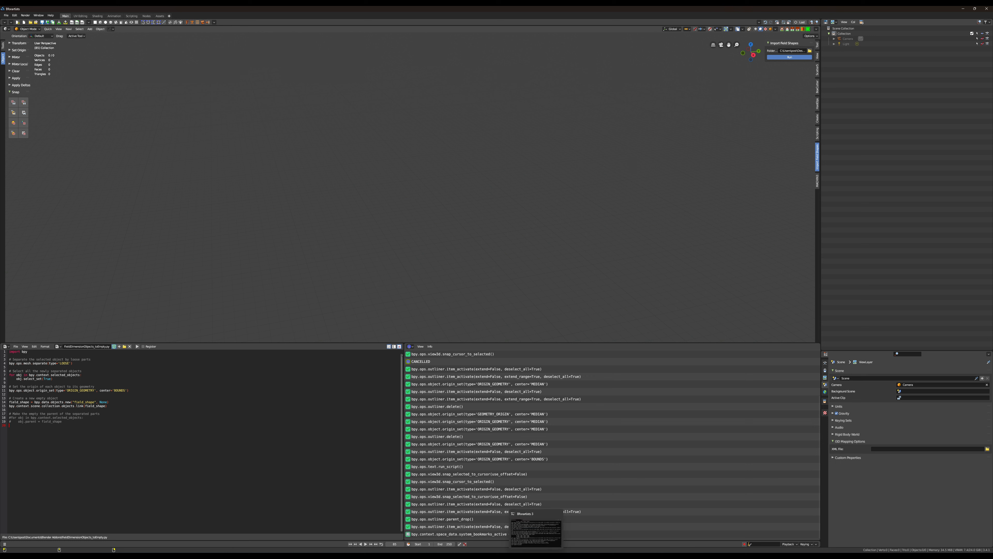
{"action": "left_click", "coordinate": [536, 530]}
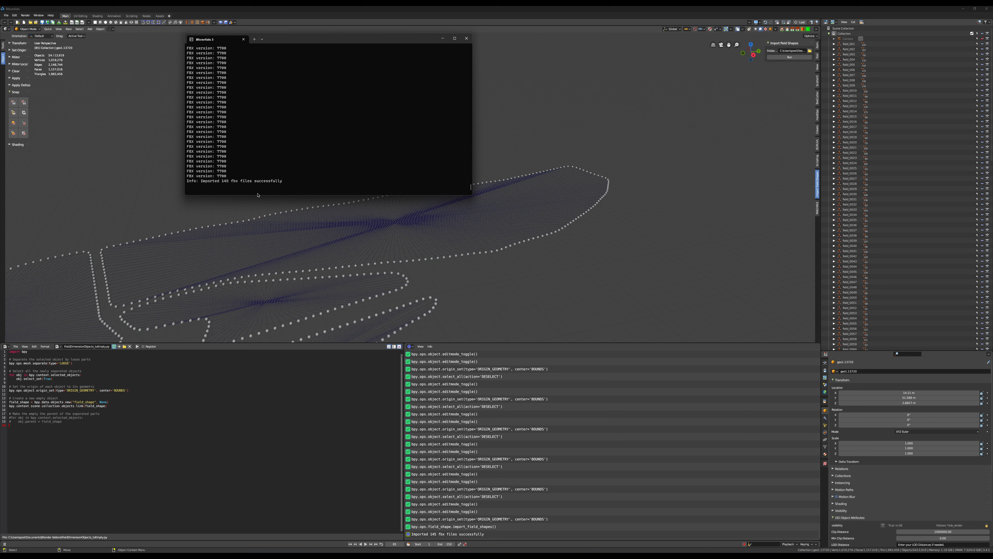
{"action": "left_click", "coordinate": [508, 9]}
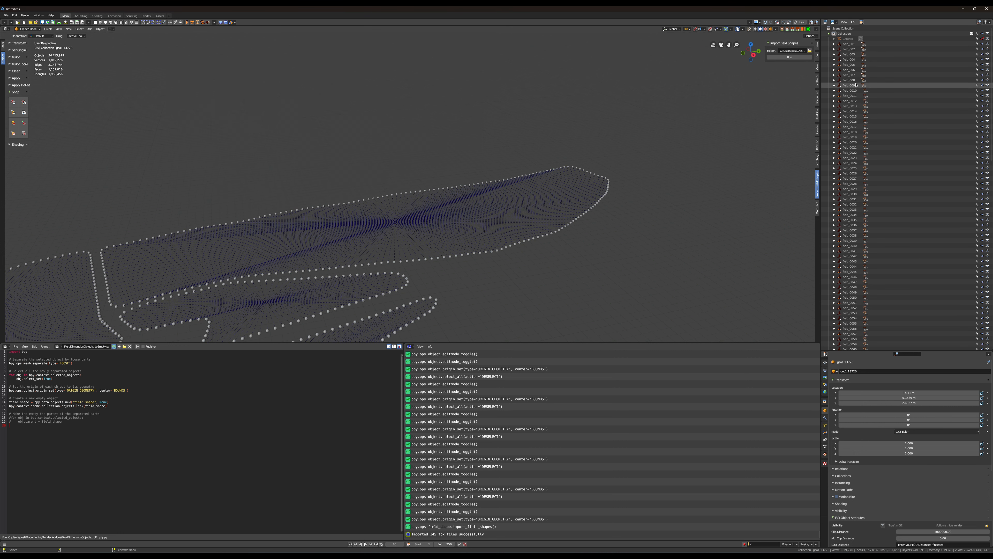
Examine the imported field objects in the scene list and how their outlines are spread across the map
{"action": "scroll", "coordinate": [850, 234], "scroll_direction": "down", "scroll_amount": 8}
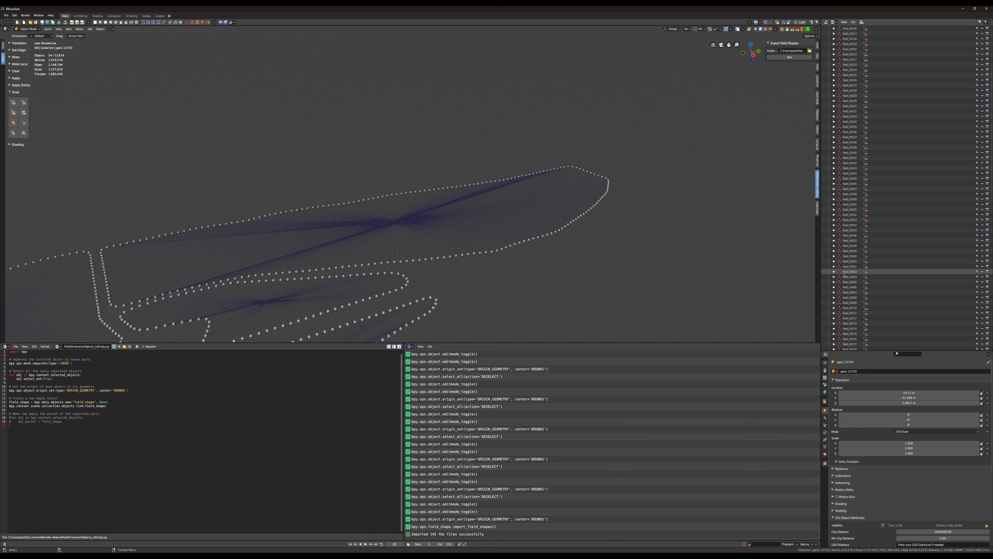
{"action": "scroll", "coordinate": [845, 275], "scroll_direction": "down", "scroll_amount": 5}
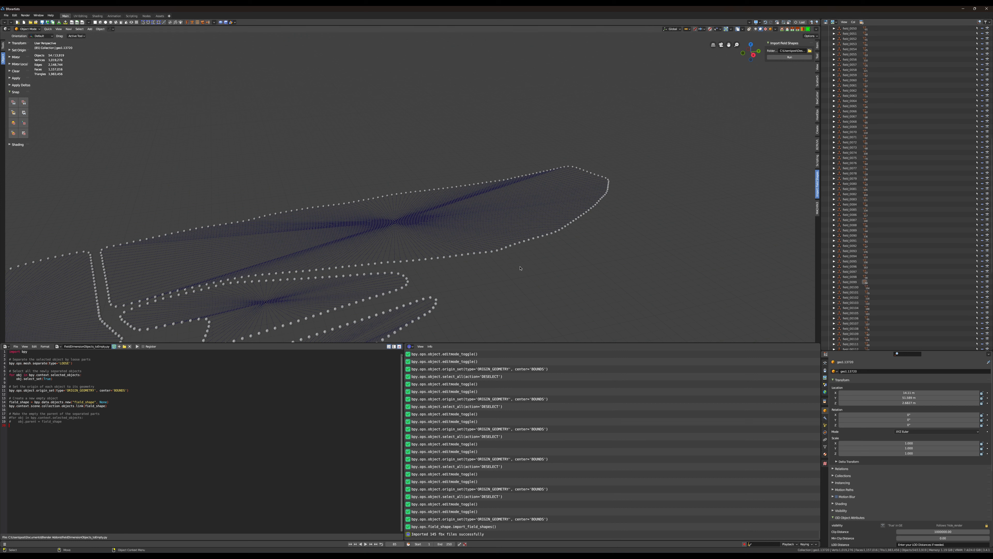
{"action": "scroll", "coordinate": [520, 269], "scroll_direction": "down", "scroll_amount": 8}
{"action": "left_click_drag", "start_coordinate": [324, 243], "coordinate": [269, 249], "text": "alt"}
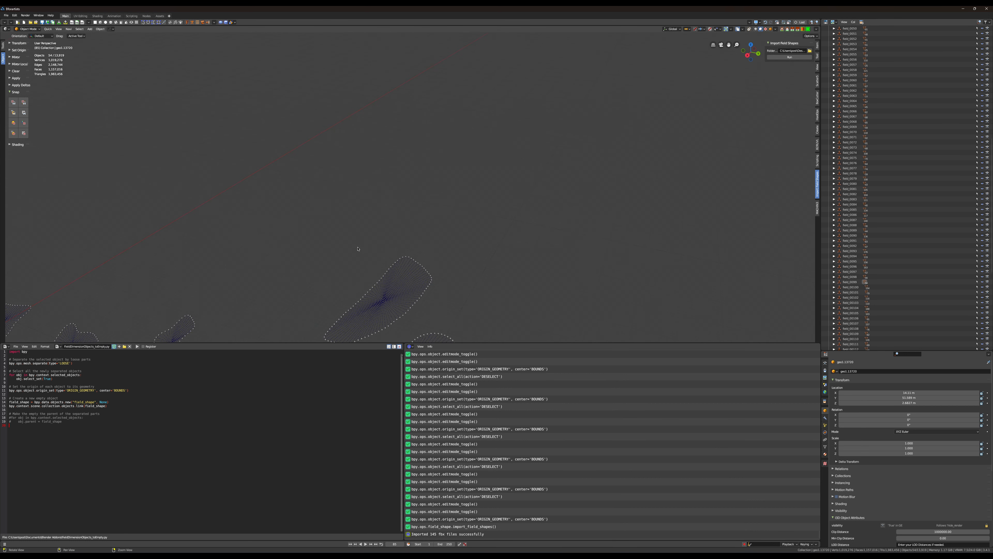
{"action": "left_click_drag", "start_coordinate": [357, 249], "coordinate": [426, 283]}
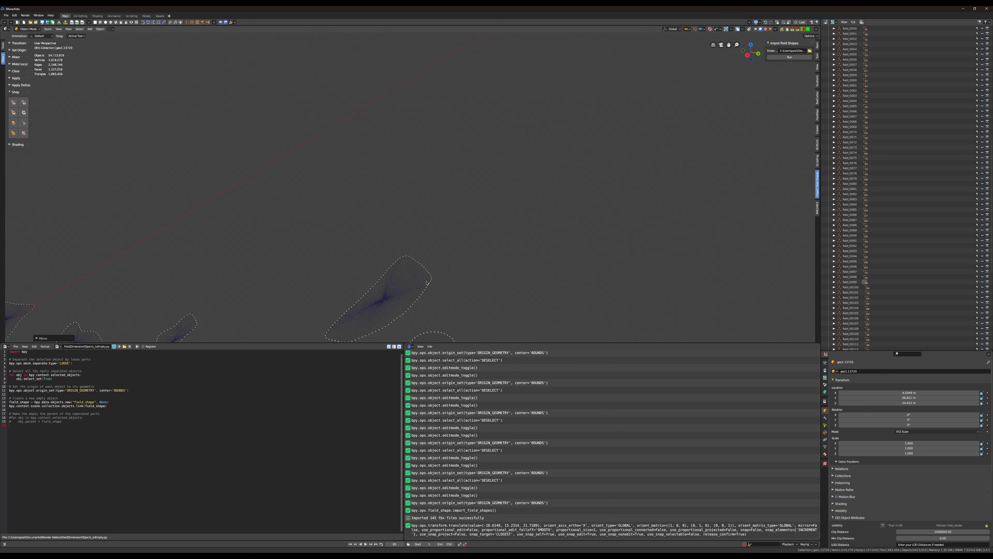
{"action": "scroll", "coordinate": [426, 283], "scroll_direction": "down", "scroll_amount": 5}
{"action": "scroll", "coordinate": [372, 328], "scroll_direction": "down", "scroll_amount": 6}
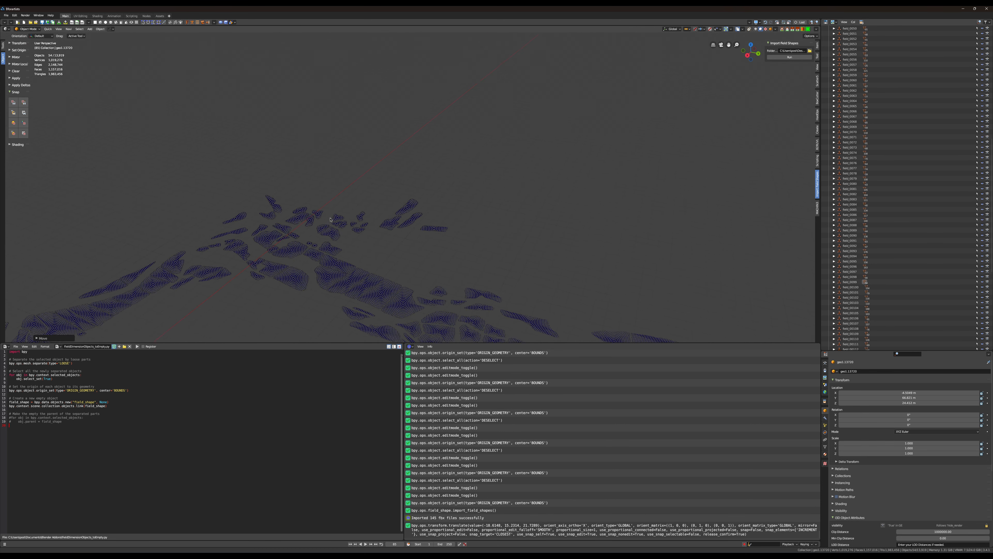
{"action": "mouse_move", "coordinate": [330, 219]}
{"action": "left_mouse_down", "text": "alt"}
{"action": "mouse_move", "coordinate": [359, 200]}
{"action": "mouse_move", "coordinate": [373, 206]}
{"action": "mouse_move", "coordinate": [329, 206]}
{"action": "left_mouse_up", "text": "alt"}
{"action": "middle_click_drag", "start_coordinate": [286, 266], "coordinate": [357, 250], "text": "alt"}
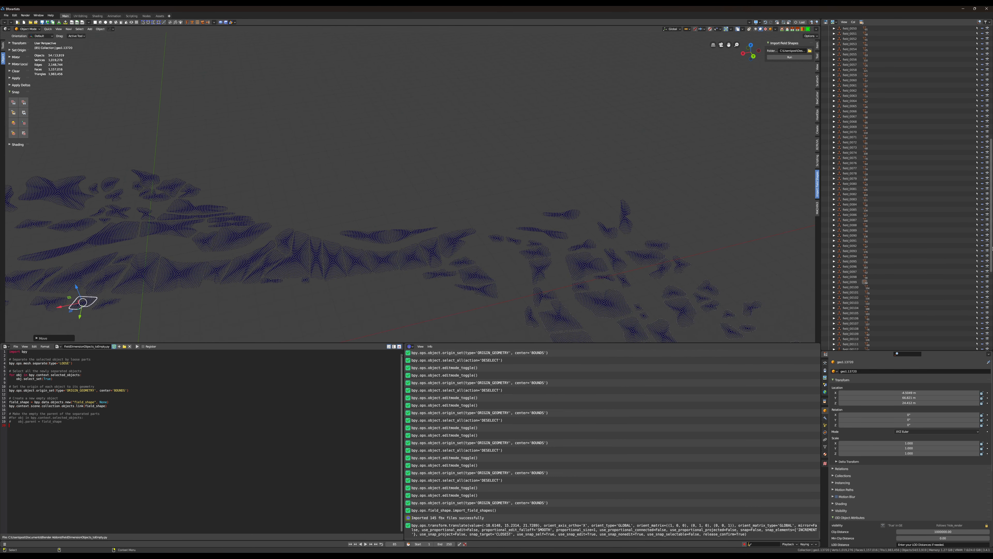
Select all the imported field parent empties, from field_00145 back to the first one in the list
{"action": "left_click_drag", "start_coordinate": [990, 263], "coordinate": [988, 343]}
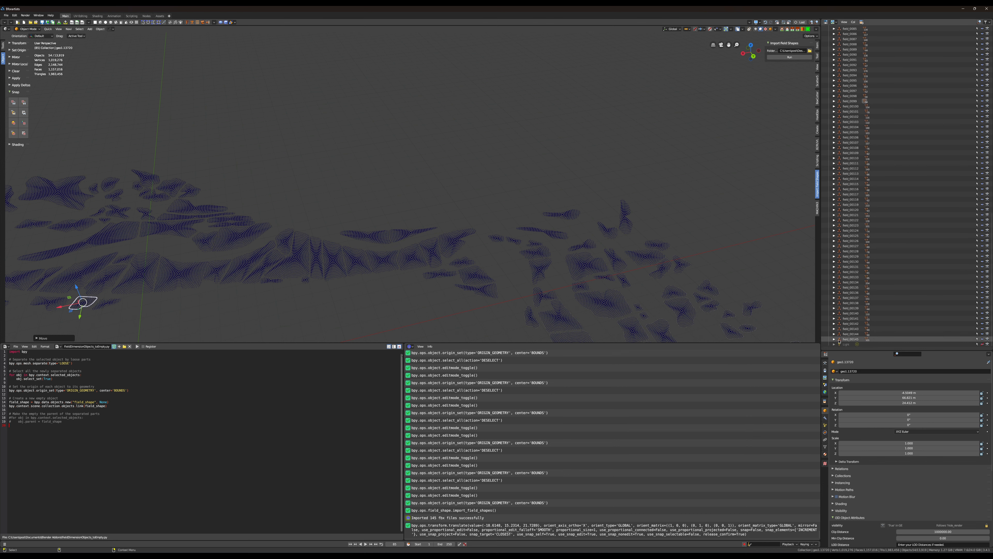
{"action": "left_click", "coordinate": [839, 340]}
{"action": "scroll", "coordinate": [880, 156], "scroll_direction": "up", "scroll_amount": 15}
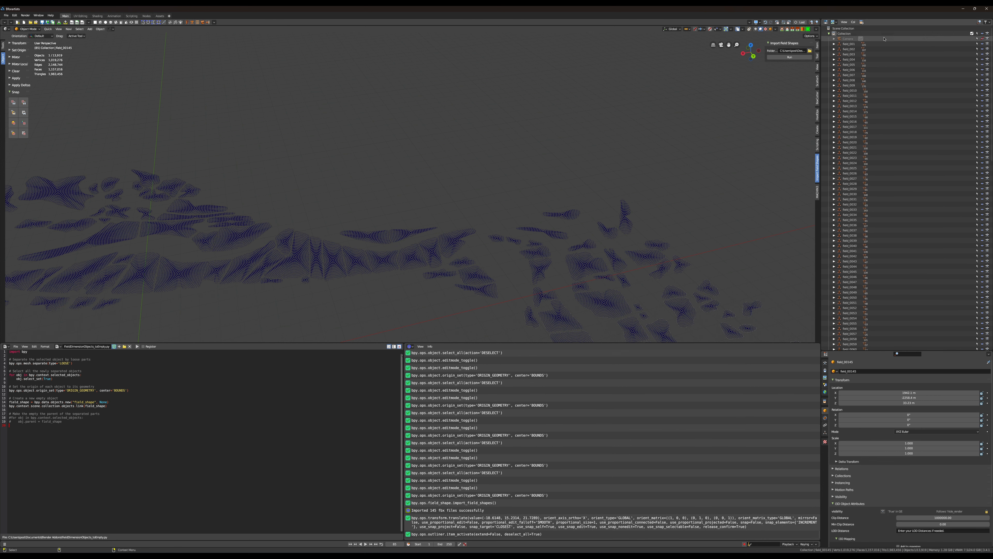
{"action": "left_click", "coordinate": [944, 120], "text": "shift"}
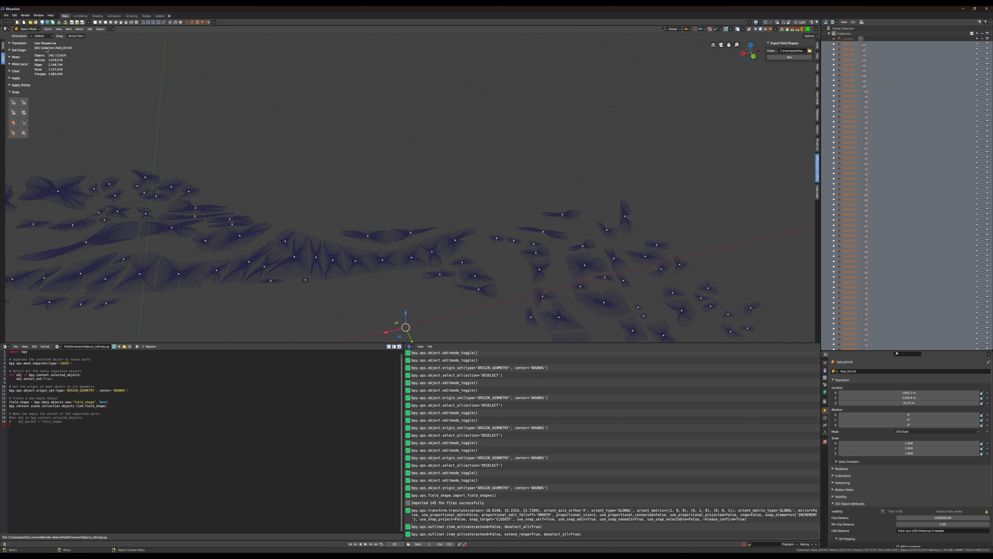
Start an I3D export of the selected field empties into the Desktop test folder, naming the file fieldShapes
{"action": "left_click", "coordinate": [65, 22]}
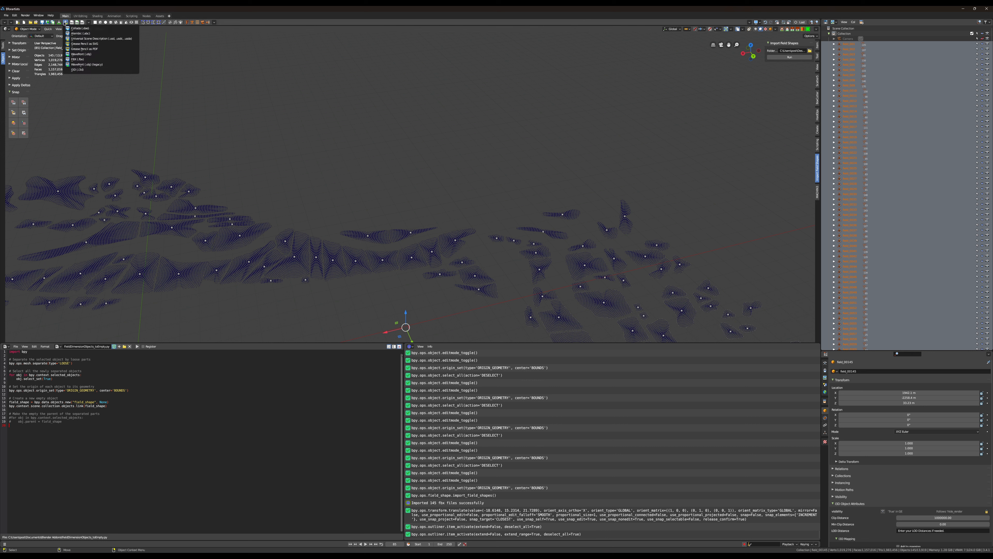
{"action": "left_click", "coordinate": [85, 70]}
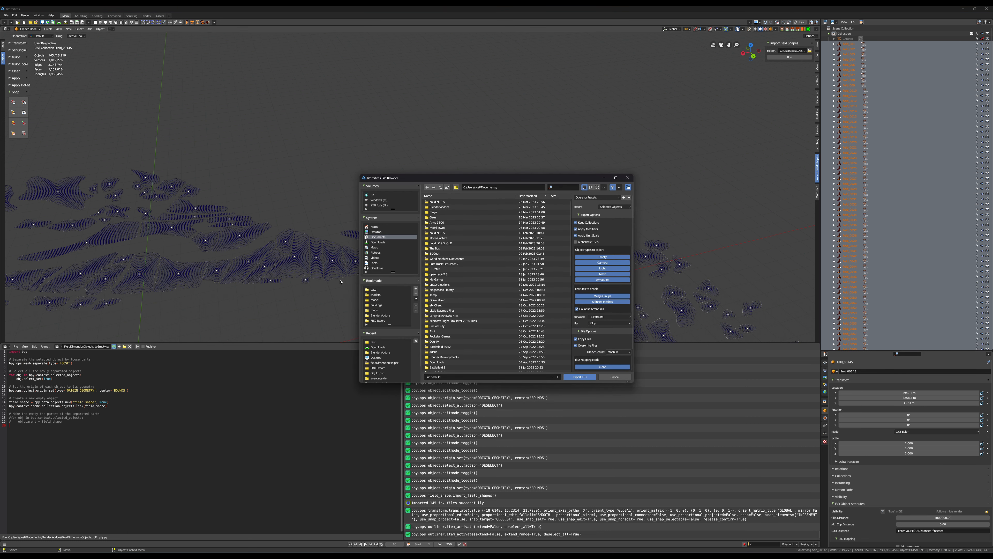
{"action": "left_click", "coordinate": [382, 232]}
{"action": "double_click", "coordinate": [445, 203]}
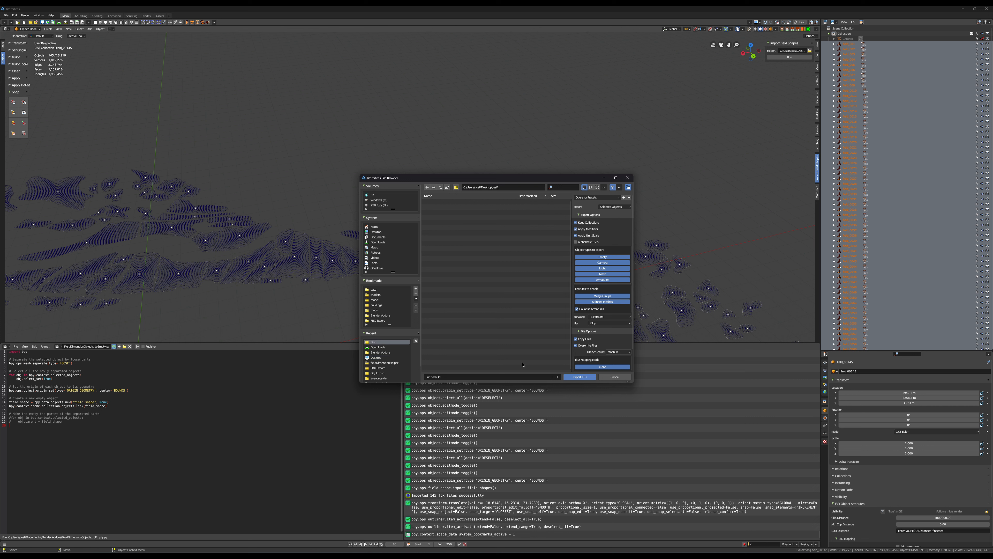
{"action": "left_click", "coordinate": [430, 377]}
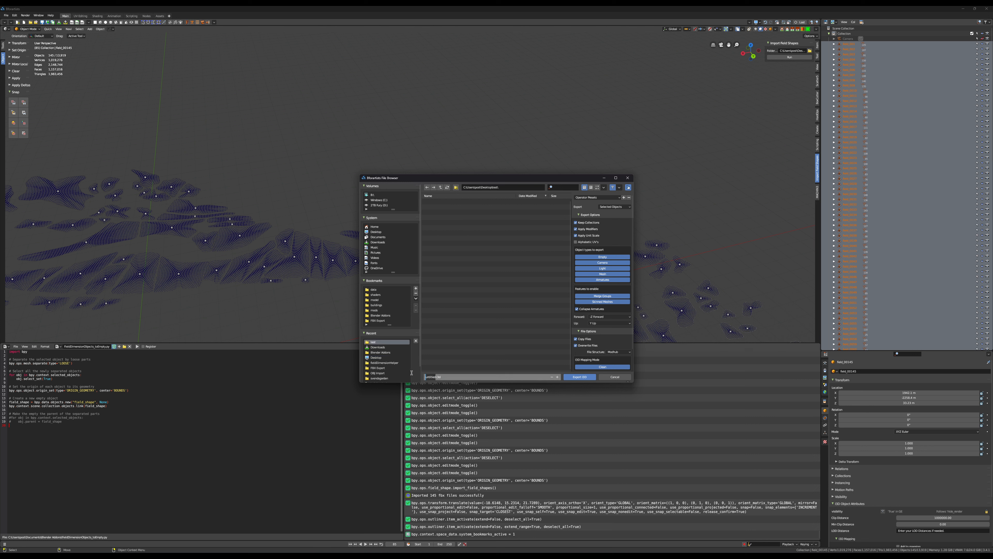
{"action": "type", "text": "fieldShapes"}
{"action": "key", "text": "Return"}
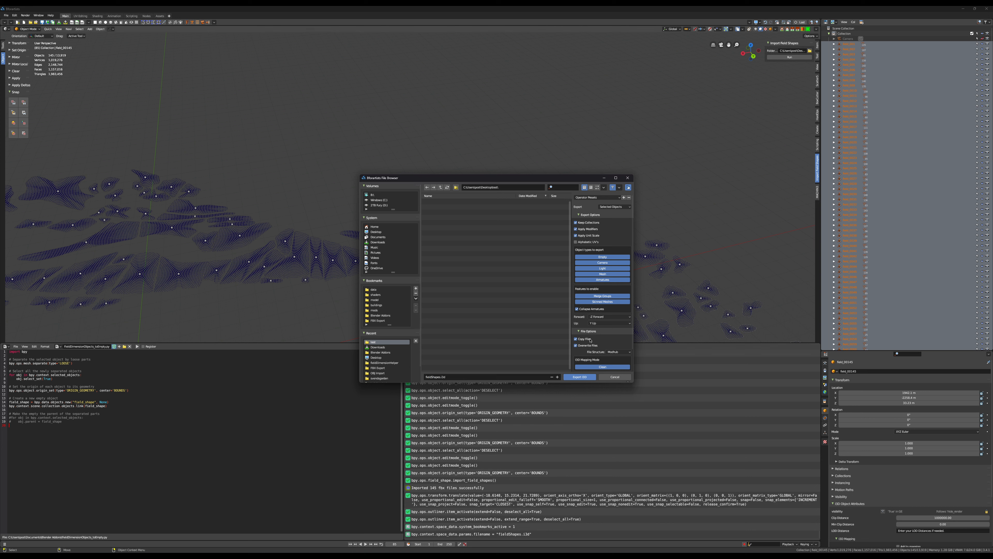
Turn off copying files and logging to file in the export options, and export the I3D
{"action": "left_click", "coordinate": [590, 339]}
{"action": "scroll", "coordinate": [583, 352], "scroll_direction": "down", "scroll_amount": 2}
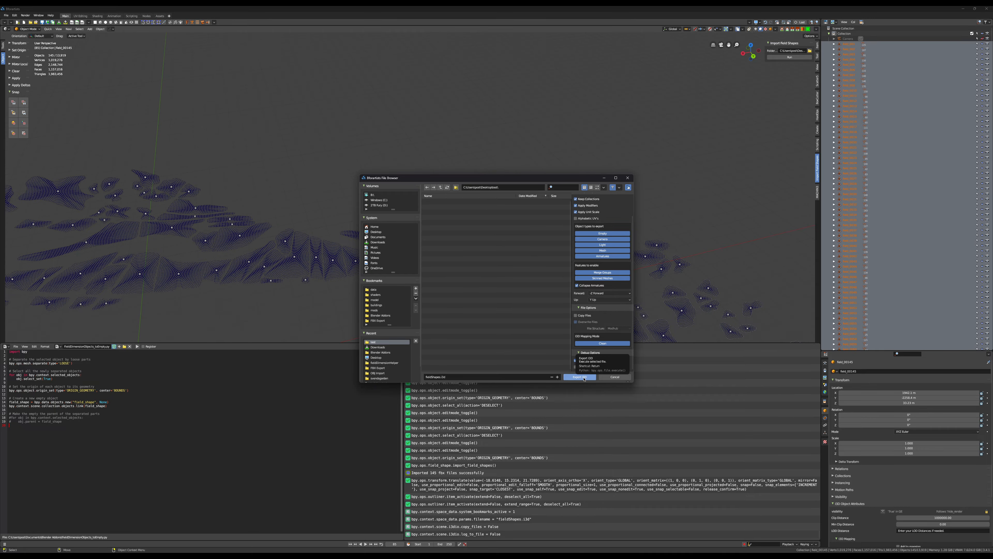
{"action": "left_click", "coordinate": [579, 377]}
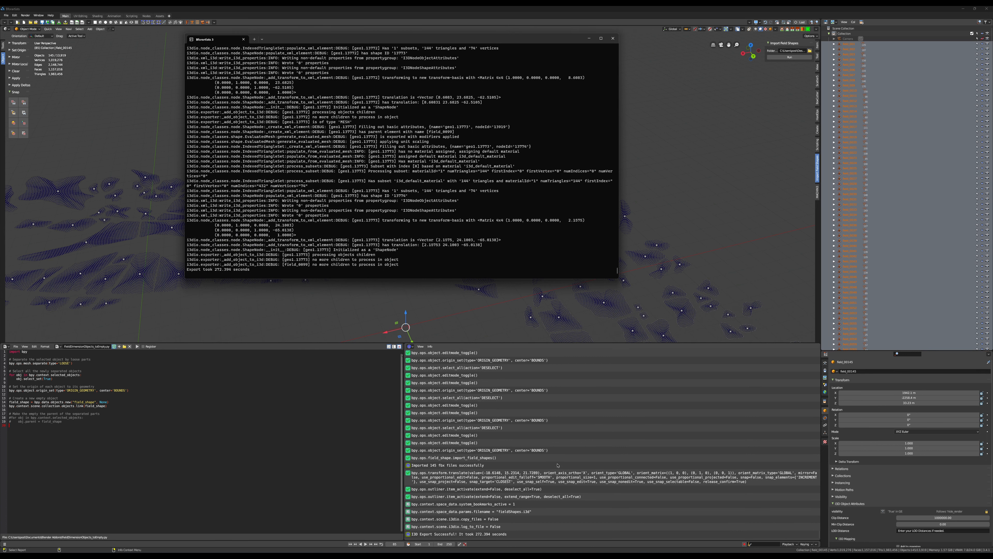
Switch to GIANTS Editor and import fieldShapes.i3d from the Desktop test folder into the map
{"action": "left_click", "coordinate": [524, 555]}
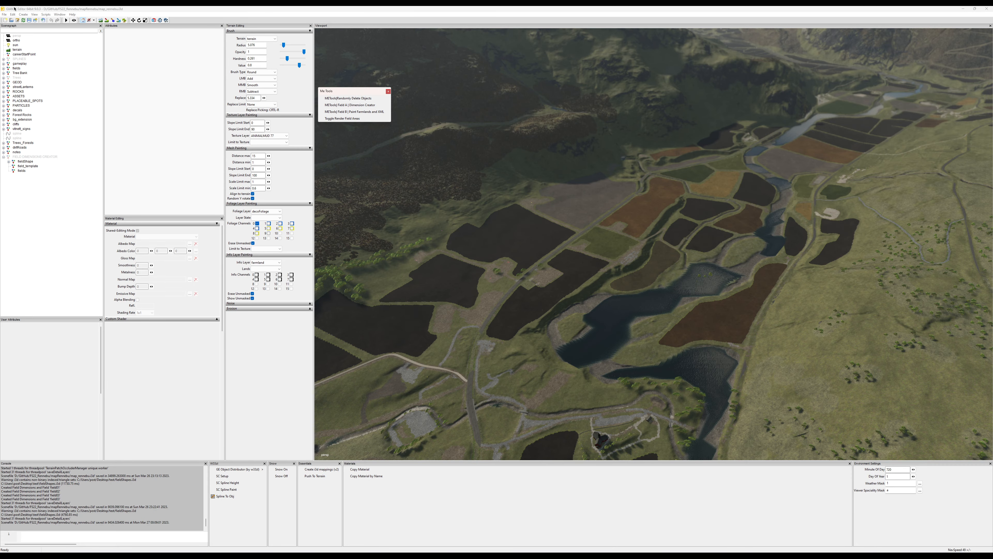
{"action": "left_click", "coordinate": [4, 15]}
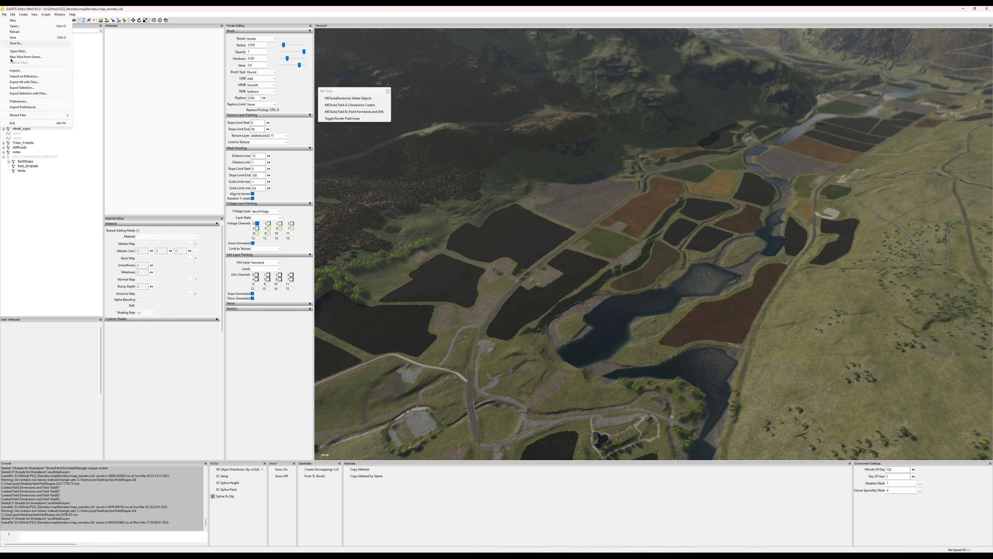
{"action": "left_click", "coordinate": [24, 71]}
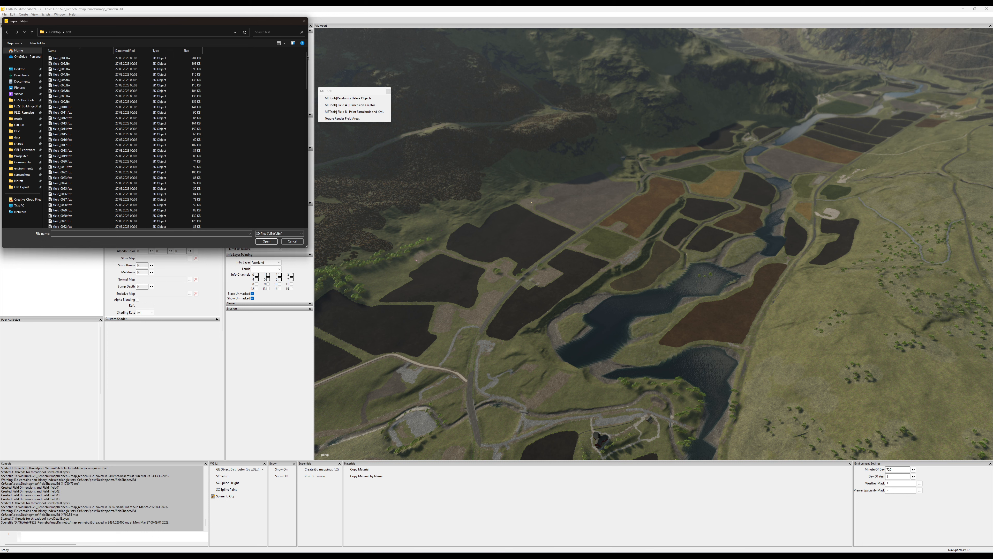
{"action": "left_click_drag", "start_coordinate": [307, 58], "coordinate": [307, 207]}
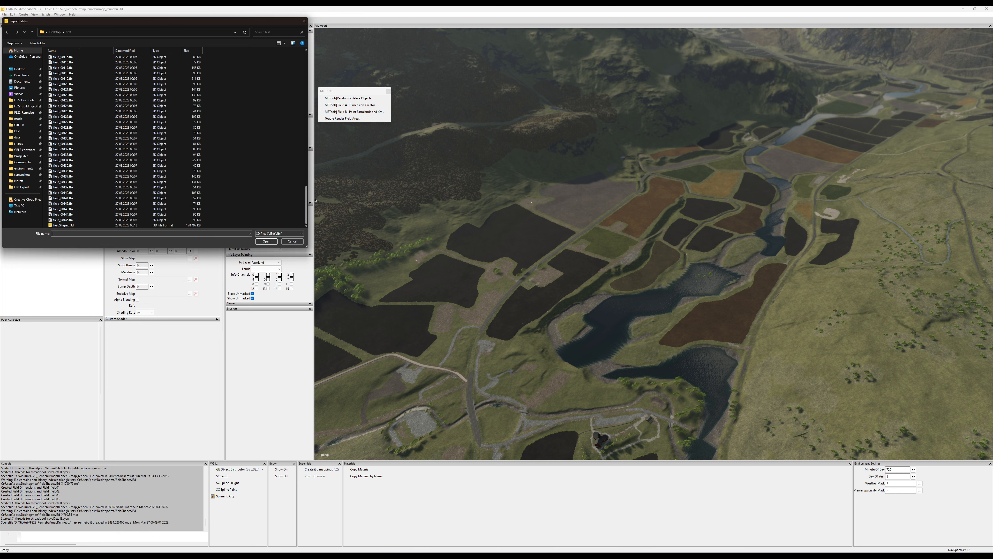
{"action": "left_click", "coordinate": [159, 224]}
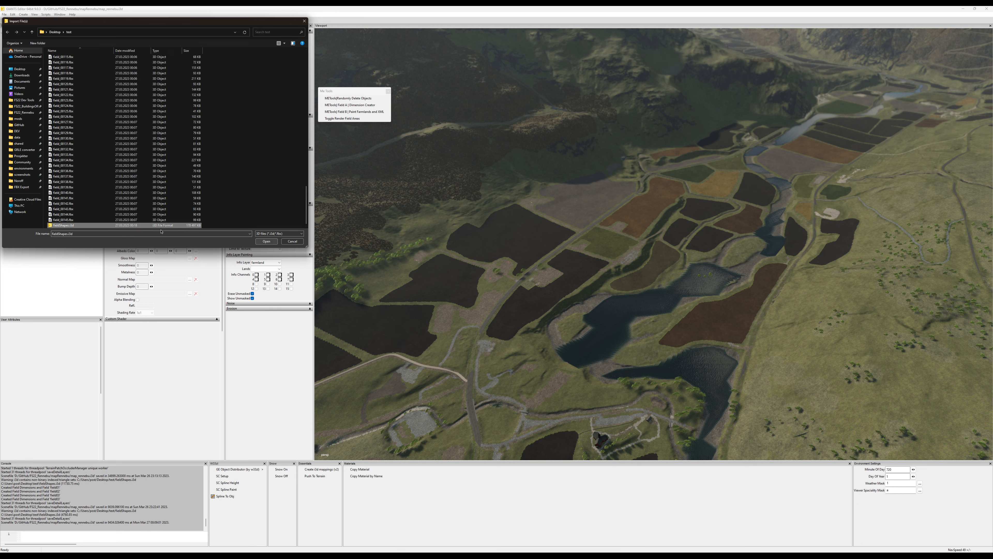
{"action": "left_click", "coordinate": [276, 243]}
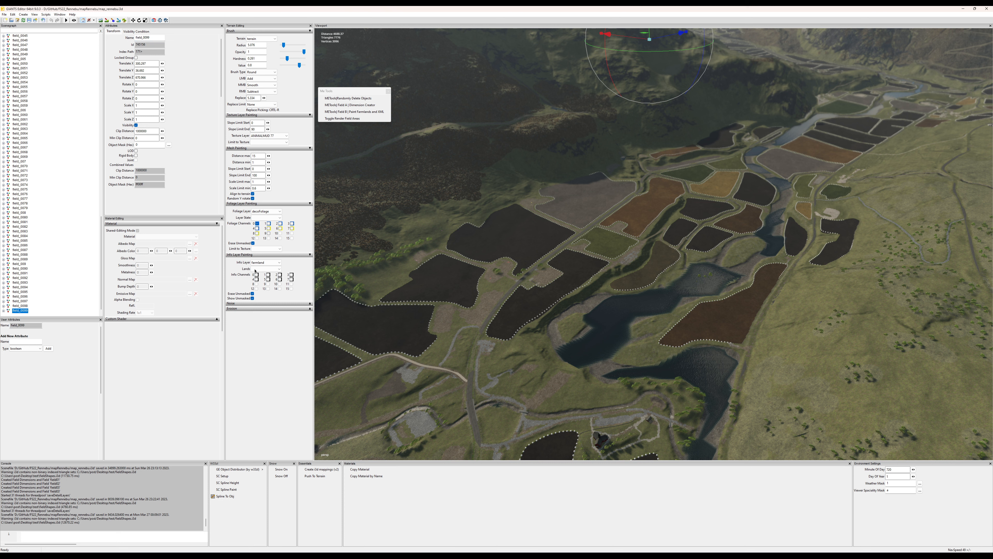
Select field_001 together with the fields group and field_template, and run the Field A Dimension Creator on them
{"action": "left_click_drag", "start_coordinate": [101, 281], "coordinate": [100, 117]}
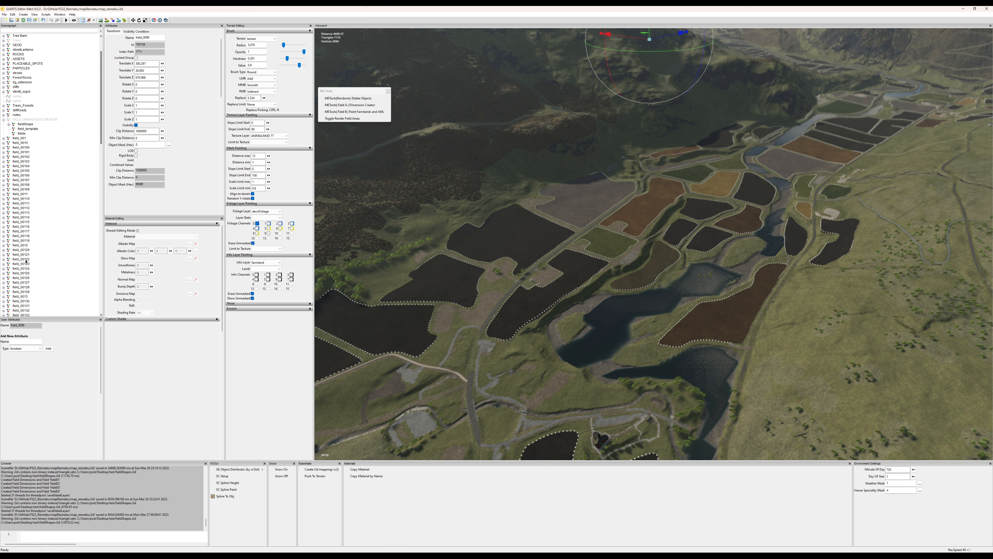
{"action": "left_click_drag", "start_coordinate": [101, 118], "coordinate": [104, 161]}
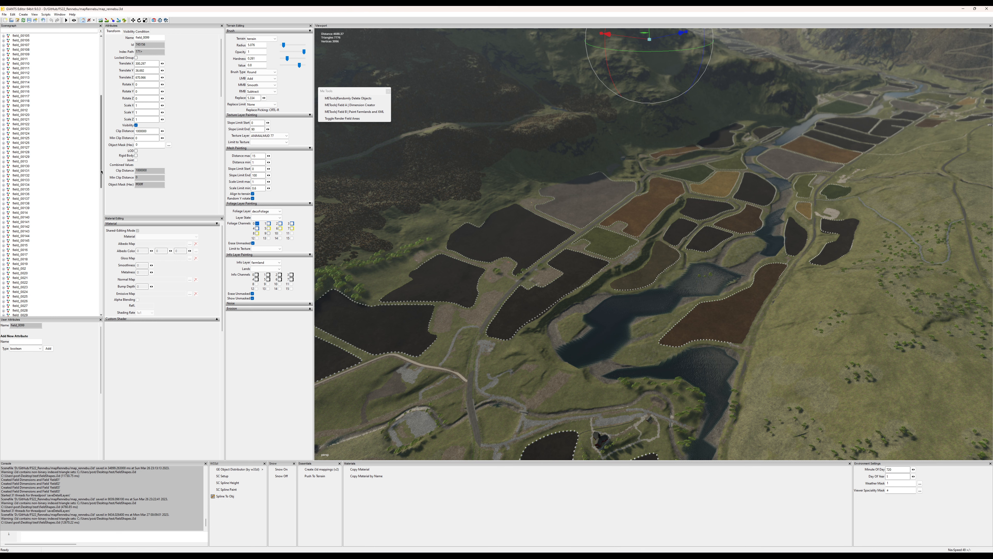
{"action": "scroll", "coordinate": [103, 165], "scroll_direction": "up", "scroll_amount": 7}
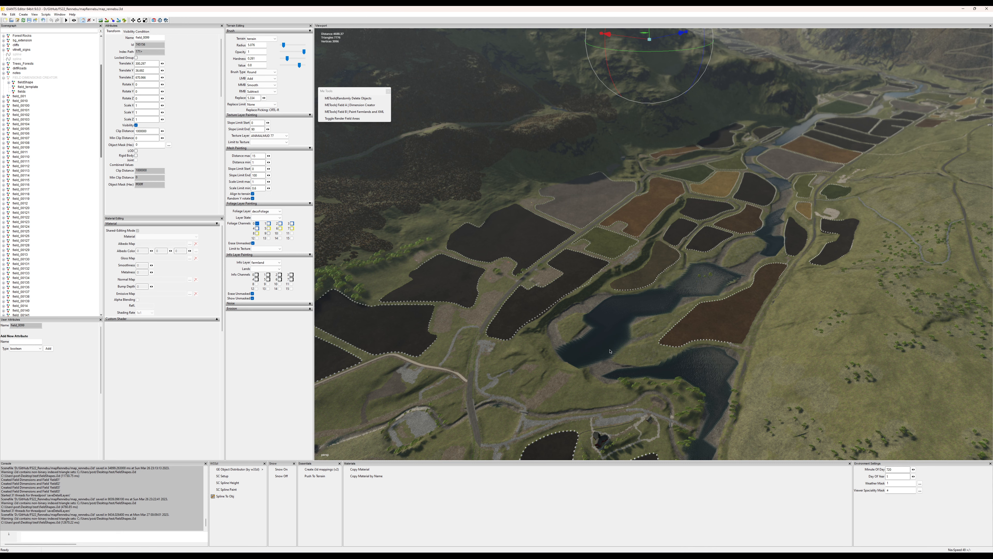
{"action": "left_click_drag", "start_coordinate": [610, 351], "coordinate": [264, 237], "text": "alt"}
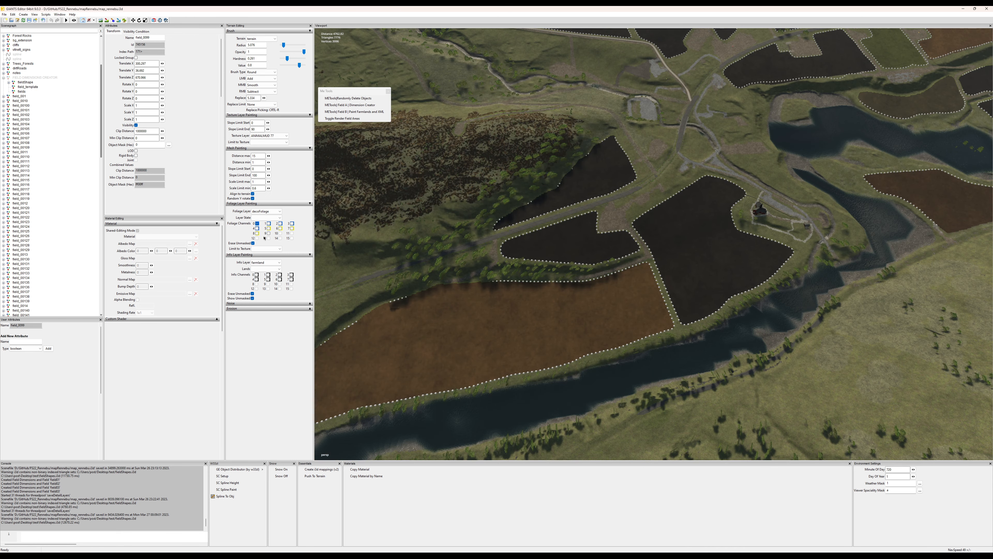
{"action": "left_click", "coordinate": [20, 97]}
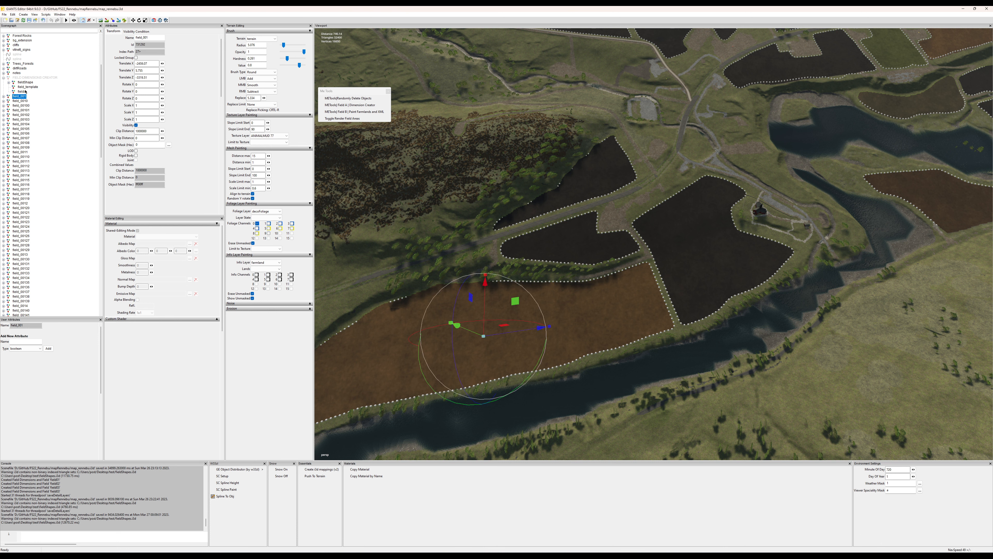
{"action": "key", "text": "ctrl+x"}
{"action": "left_click", "coordinate": [31, 90]}
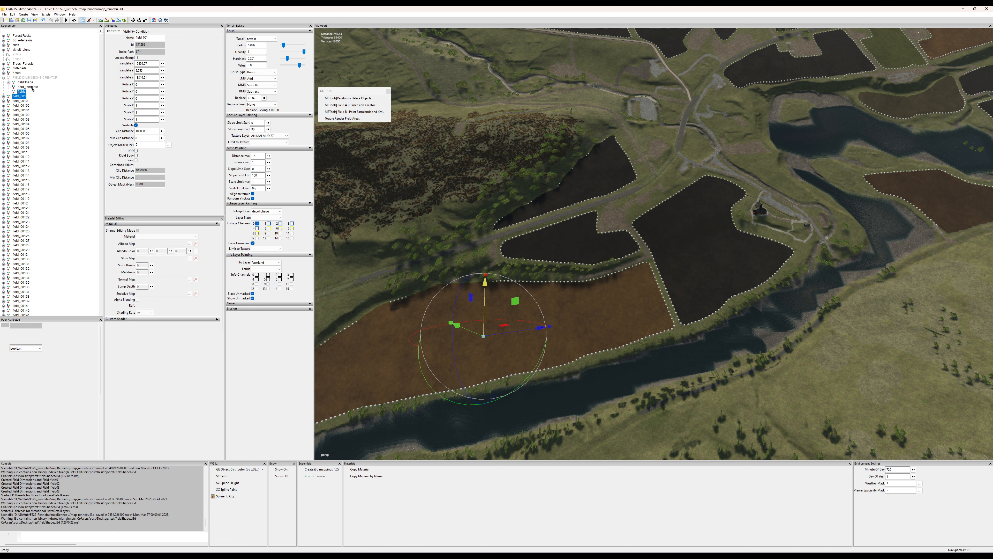
{"action": "left_click", "coordinate": [32, 87], "text": "ctrl"}
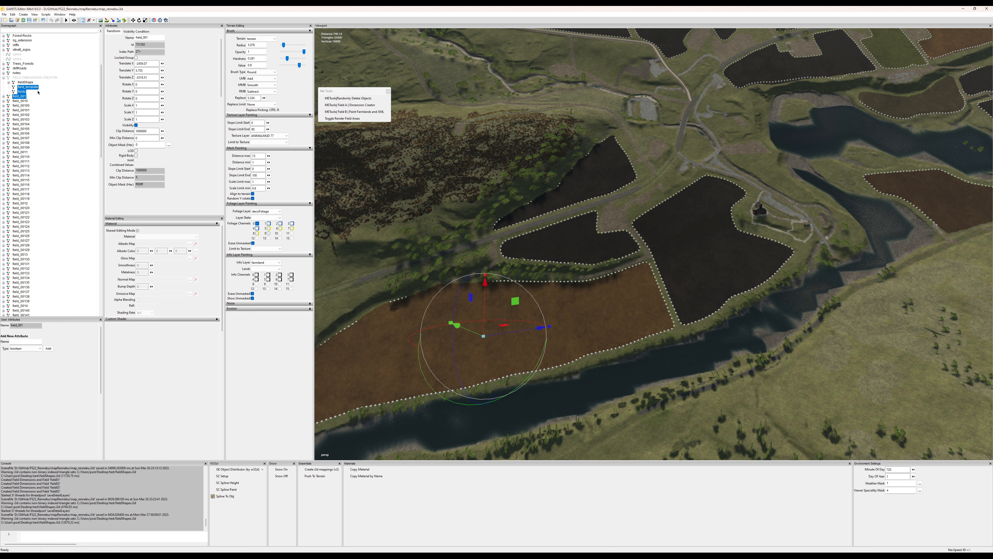
{"action": "left_click", "coordinate": [361, 105]}
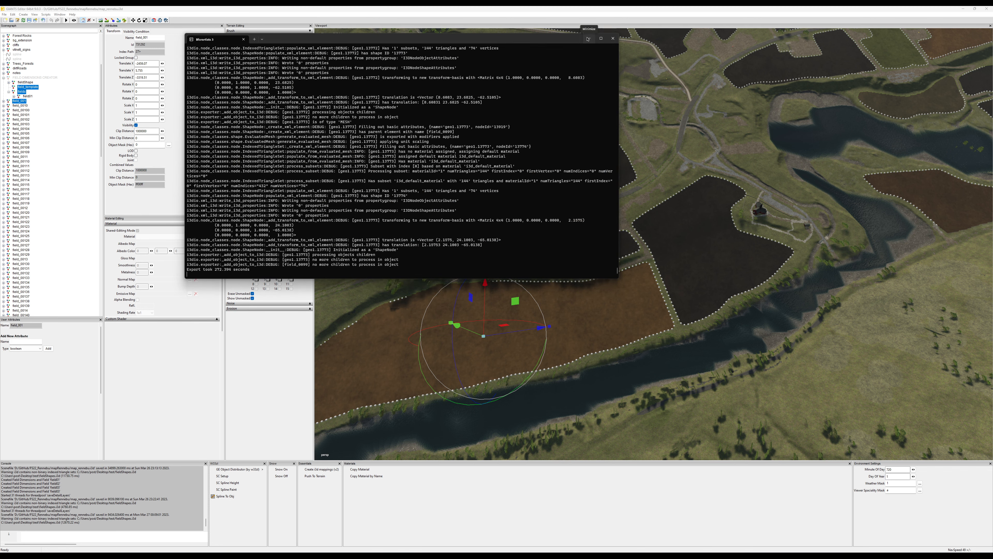
Select only the fields group and toggle the rendering of field areas to show the generated field's dimensions
{"action": "left_click", "coordinate": [22, 92]}
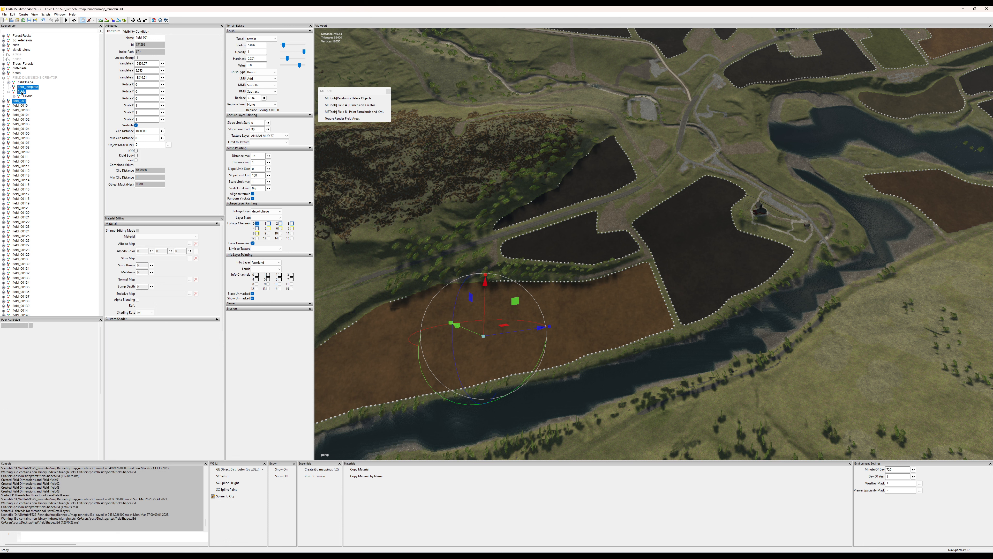
{"action": "left_click", "coordinate": [355, 119]}
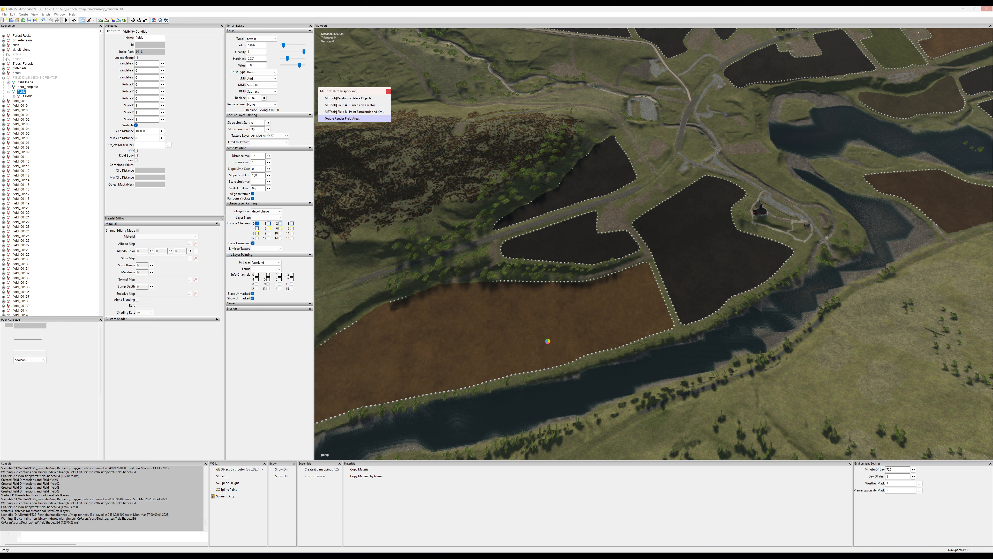
{"action": "key", "text": "alt+Tab"}
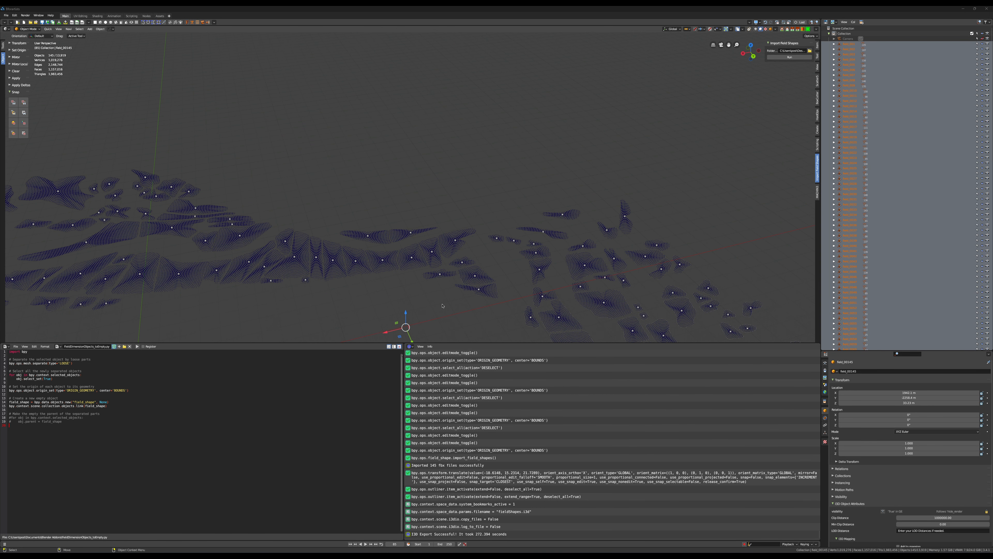
{"action": "mouse_move", "coordinate": [529, 554]}
{"action": "left_click", "coordinate": [529, 532]}
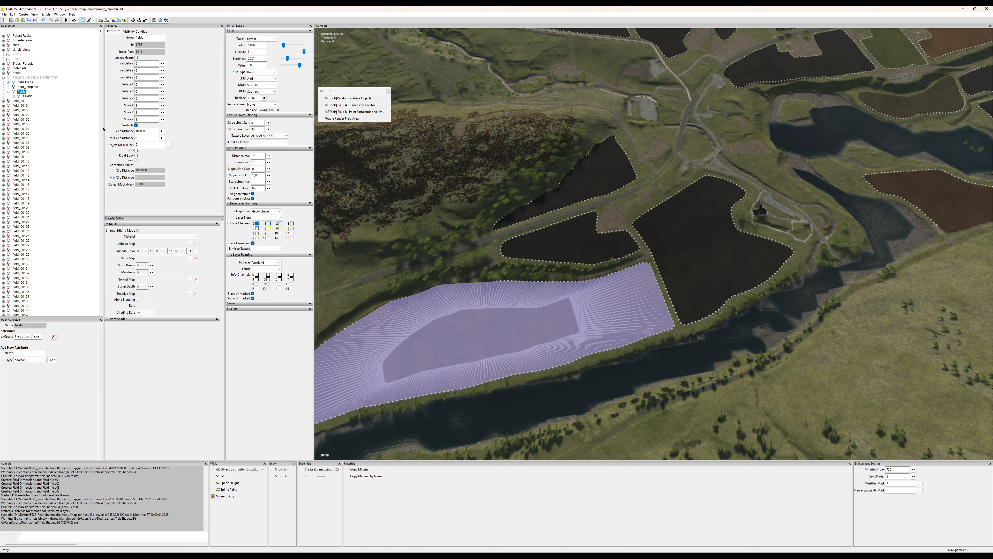
Select field_002 with the fields group and field_template, and run the Field A Dimension Creator for this second field
{"action": "left_click_drag", "start_coordinate": [101, 134], "coordinate": [102, 147]}
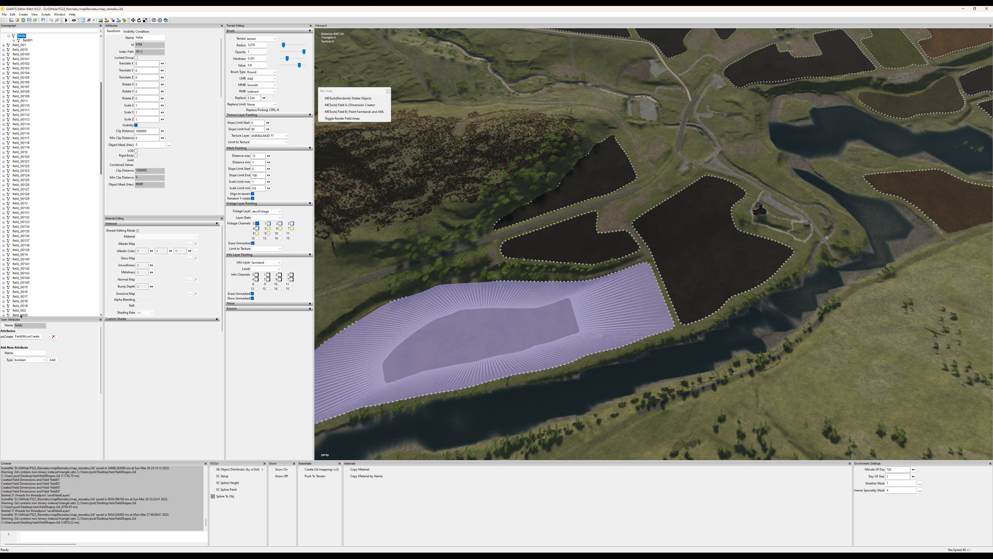
{"action": "left_click", "coordinate": [20, 310]}
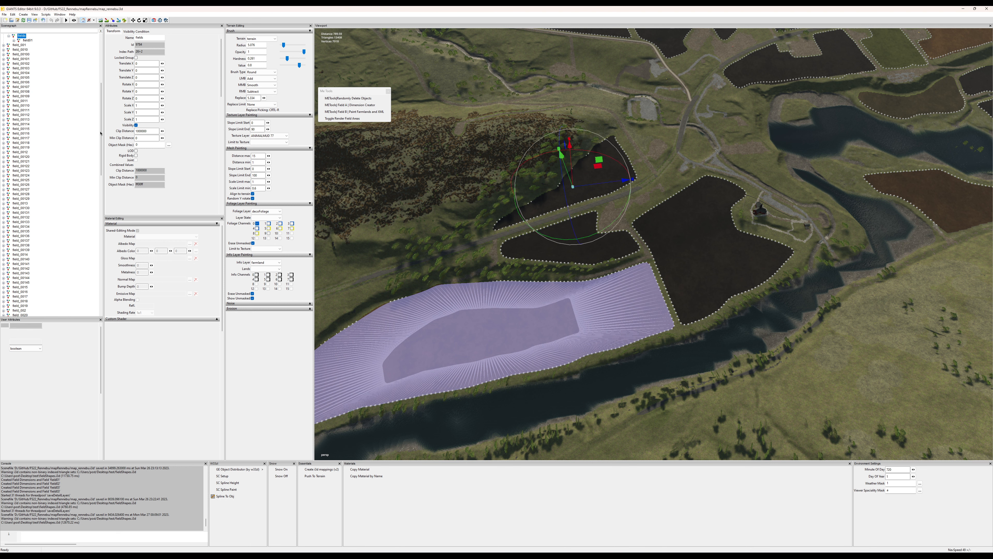
{"action": "left_click_drag", "start_coordinate": [100, 131], "coordinate": [100, 112]}
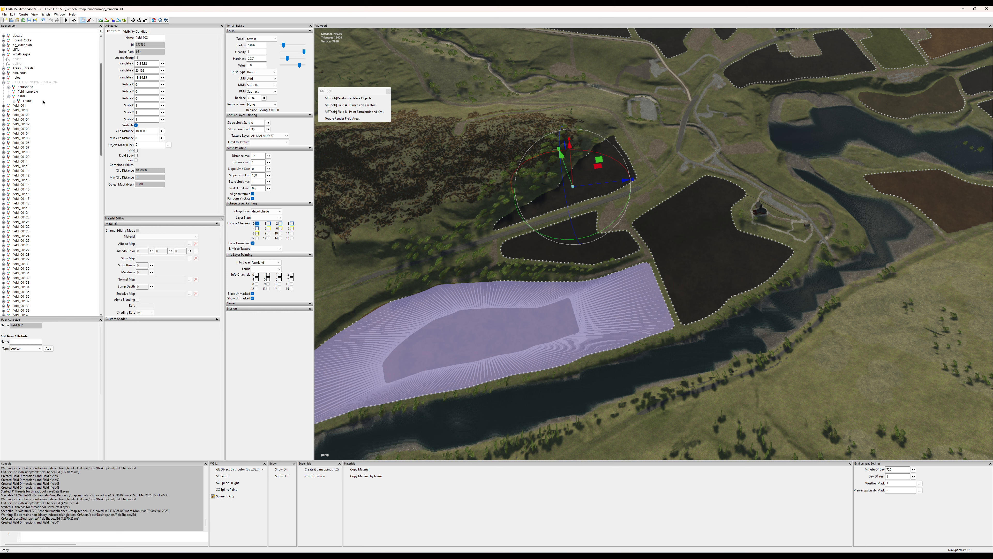
{"action": "left_click", "coordinate": [22, 98]}
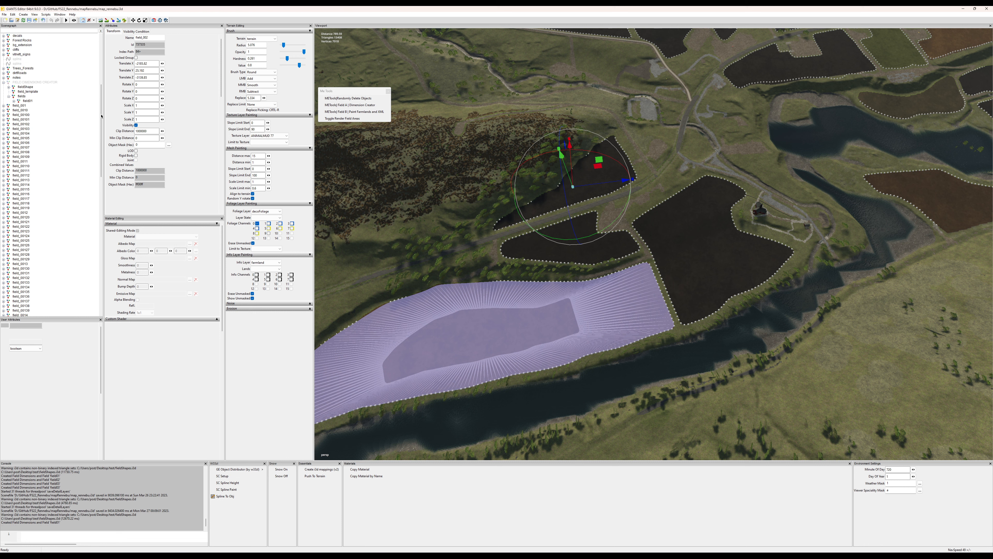
{"action": "left_click_drag", "start_coordinate": [102, 116], "coordinate": [101, 97]}
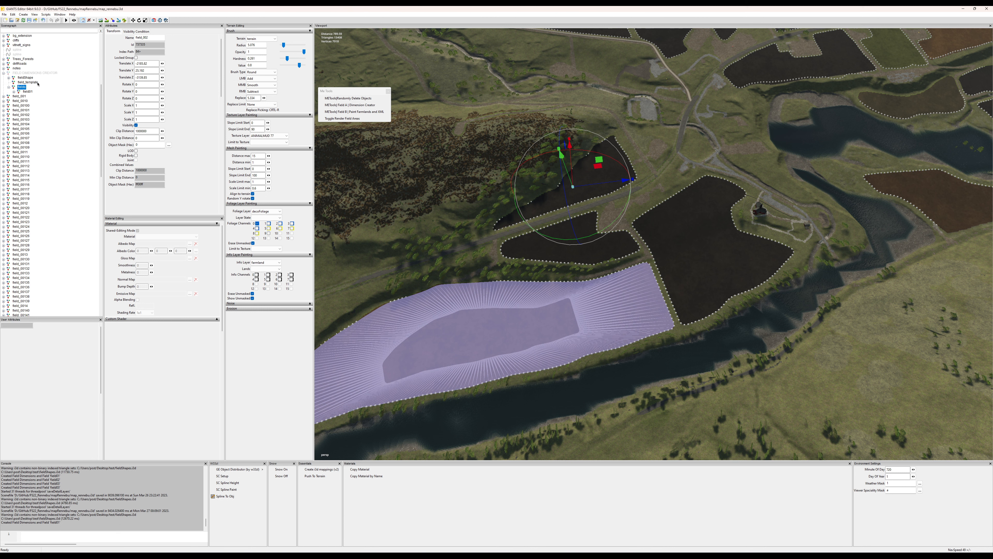
{"action": "left_click", "coordinate": [361, 105]}
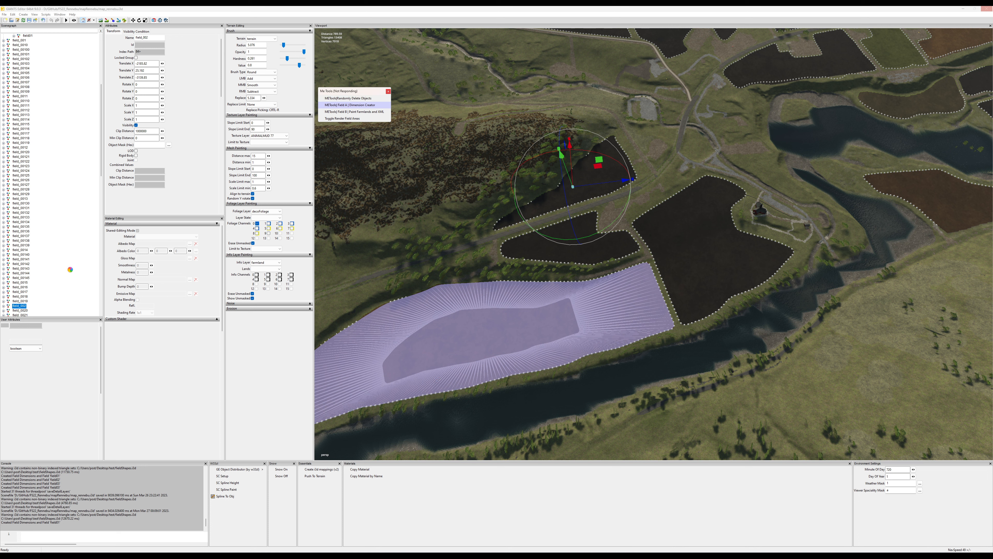
{"action": "left_click", "coordinate": [548, 556]}
{"action": "left_click", "coordinate": [526, 553]}
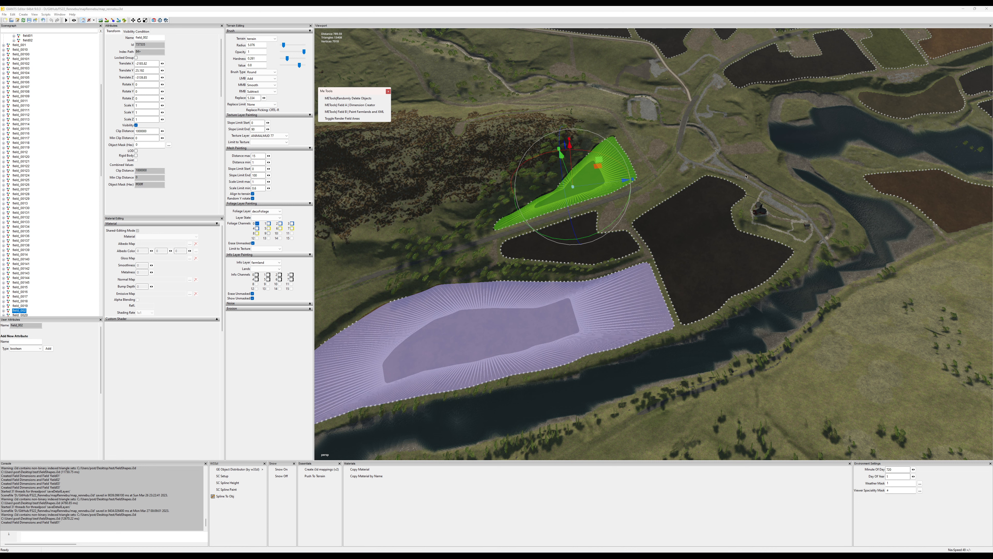
{"action": "left_click_drag", "start_coordinate": [746, 176], "coordinate": [693, 262], "text": "alt"}
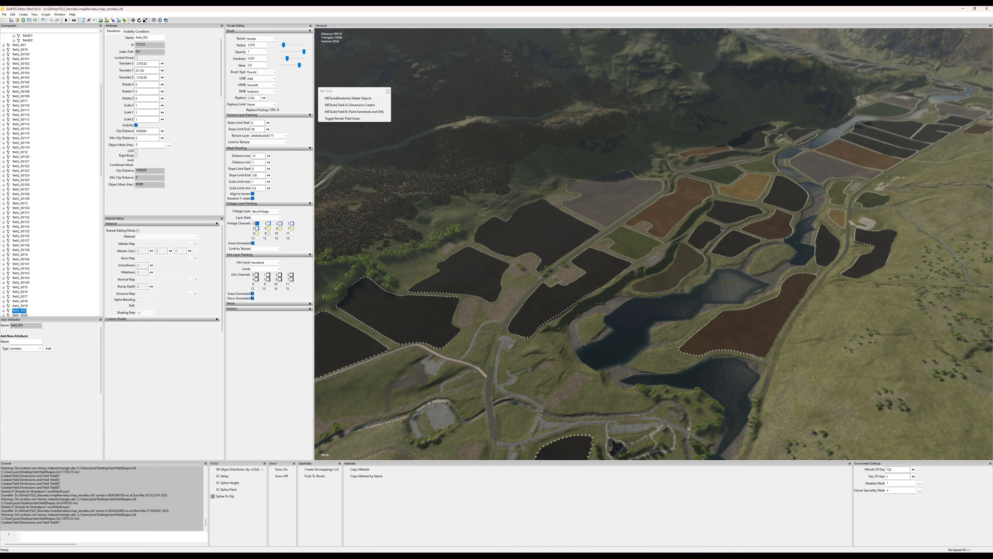
{"action": "left_click_drag", "start_coordinate": [755, 211], "coordinate": [734, 218], "text": "alt"}
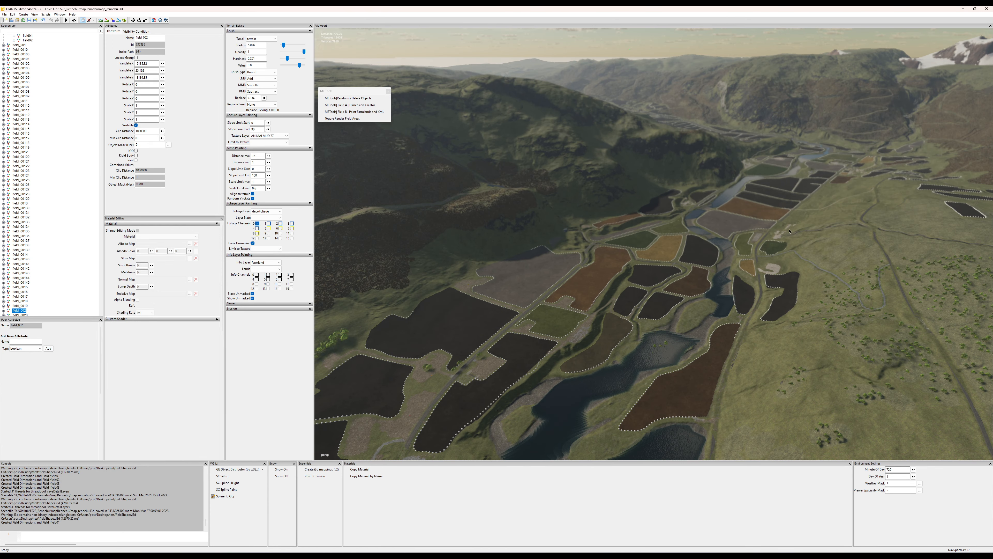
{"action": "left_click_drag", "start_coordinate": [715, 255], "coordinate": [643, 270], "text": "alt"}
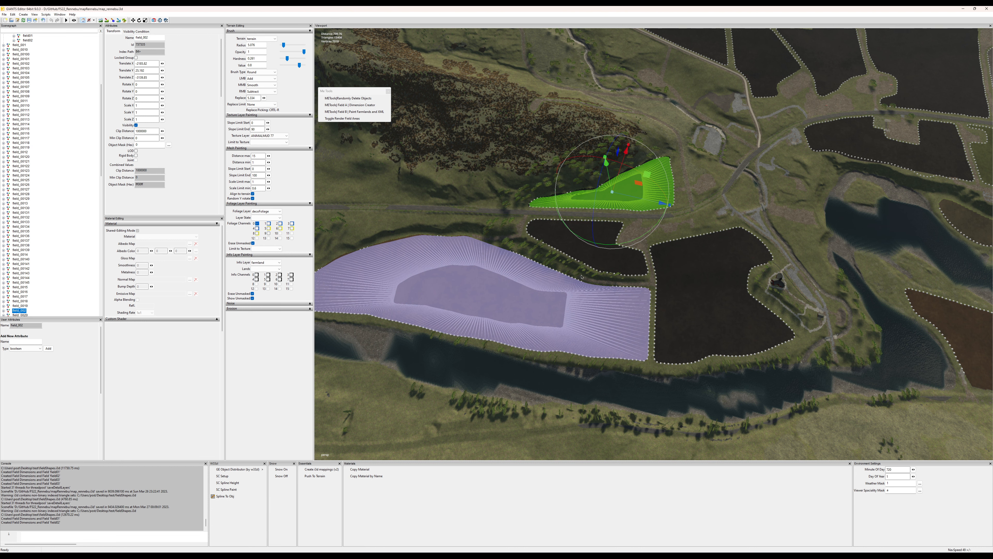
Switch to Houdini and display the PREVIEW_1 merge node of the field network in the viewport
{"action": "left_click", "coordinate": [548, 548]}
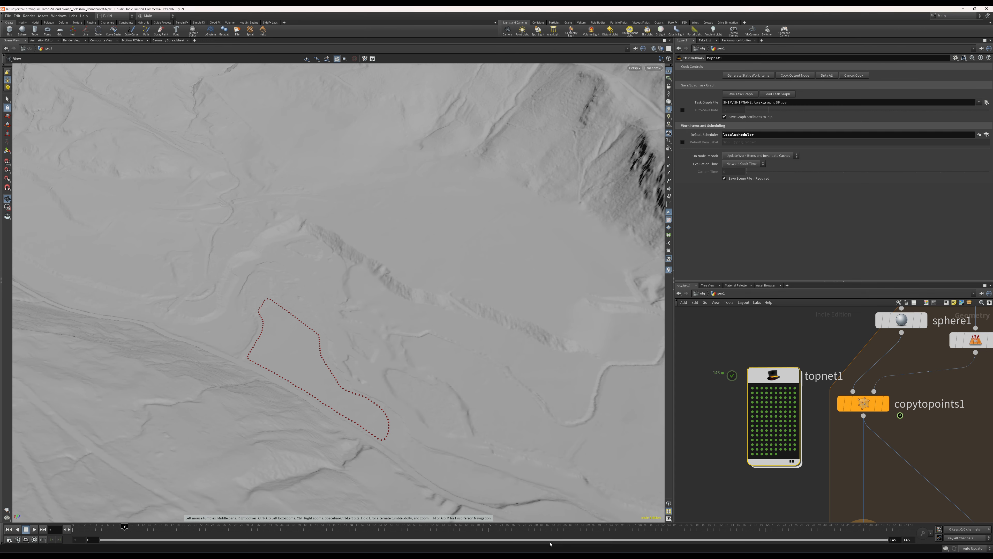
{"action": "scroll", "coordinate": [824, 360], "scroll_direction": "down", "scroll_amount": 5}
{"action": "middle_click_drag", "start_coordinate": [969, 336], "coordinate": [825, 471]}
{"action": "middle_click_drag", "start_coordinate": [885, 408], "coordinate": [820, 352]}
{"action": "left_click", "coordinate": [842, 343]}
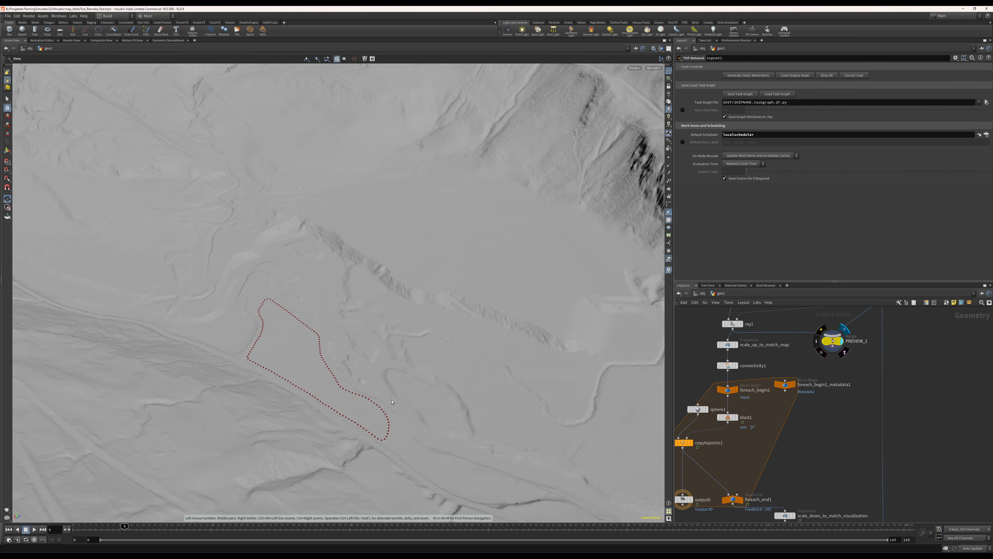
Examine the field shapes along the valley on the terrain preview from several angles and distances
{"action": "scroll", "coordinate": [543, 364], "scroll_direction": "down", "scroll_amount": 4}
{"action": "middle_click_drag", "start_coordinate": [543, 354], "coordinate": [364, 309]}
{"action": "left_click_drag", "start_coordinate": [365, 309], "coordinate": [394, 402]}
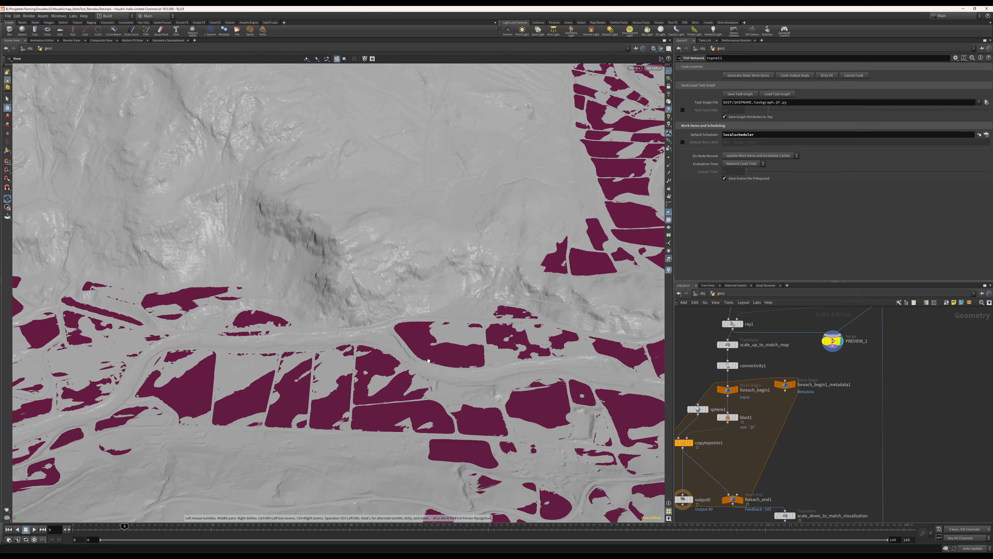
{"action": "left_click_drag", "start_coordinate": [451, 352], "coordinate": [502, 319]}
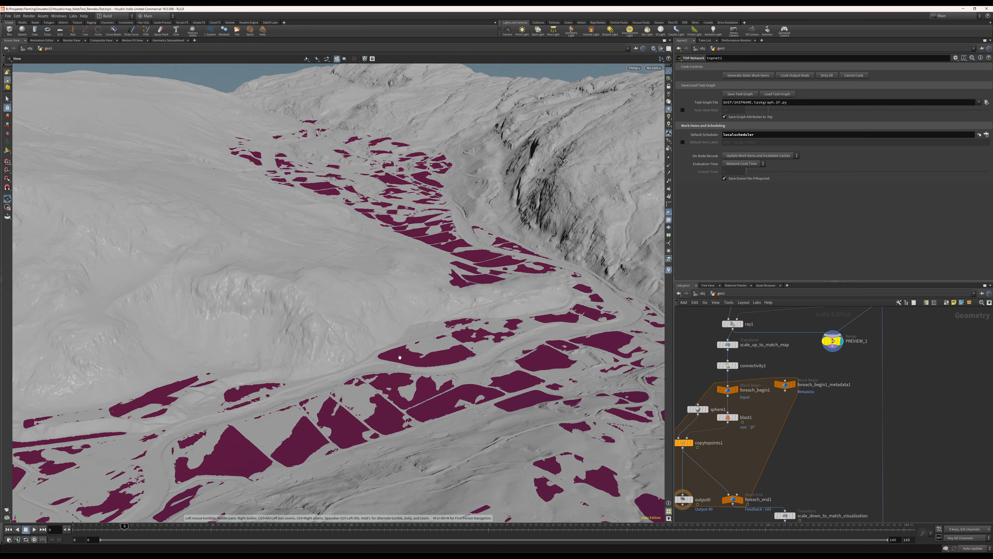
{"action": "left_click_drag", "start_coordinate": [541, 249], "coordinate": [493, 313]}
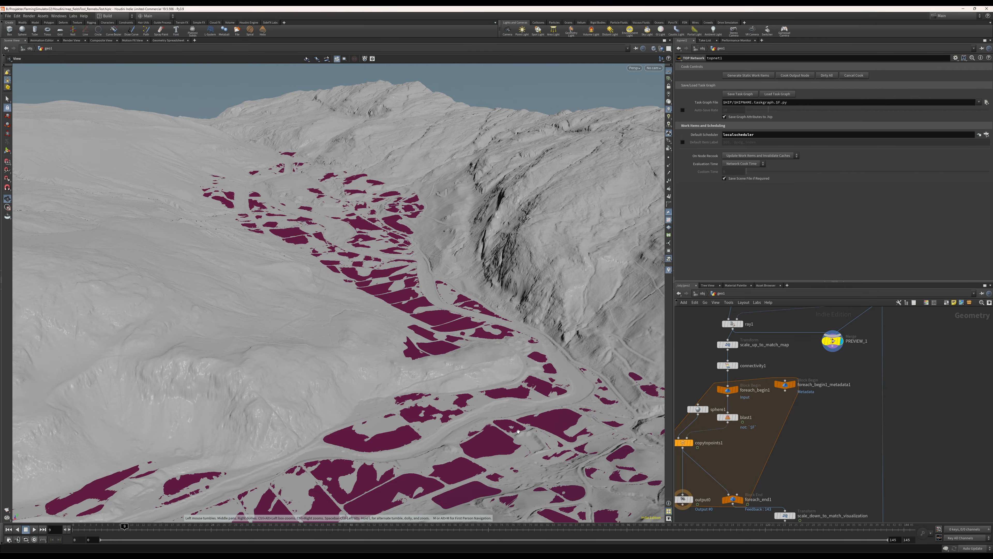
{"action": "left_click_drag", "start_coordinate": [519, 431], "coordinate": [380, 359]}
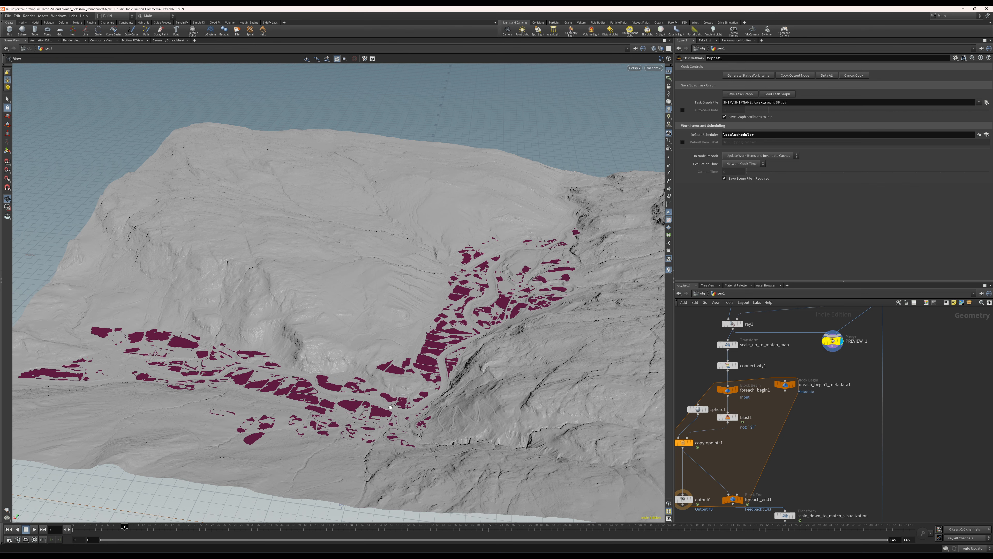
{"action": "left_click_drag", "start_coordinate": [377, 410], "coordinate": [406, 395]}
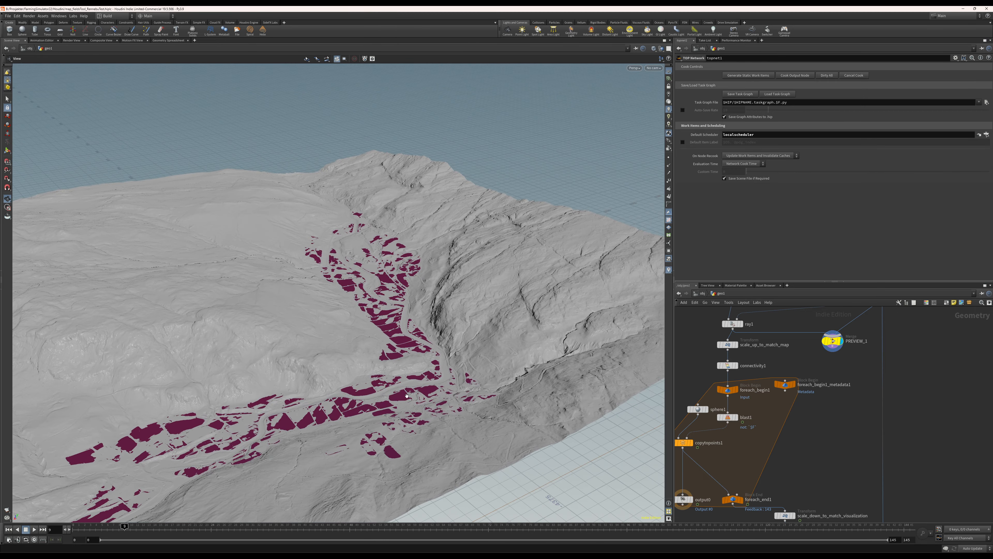